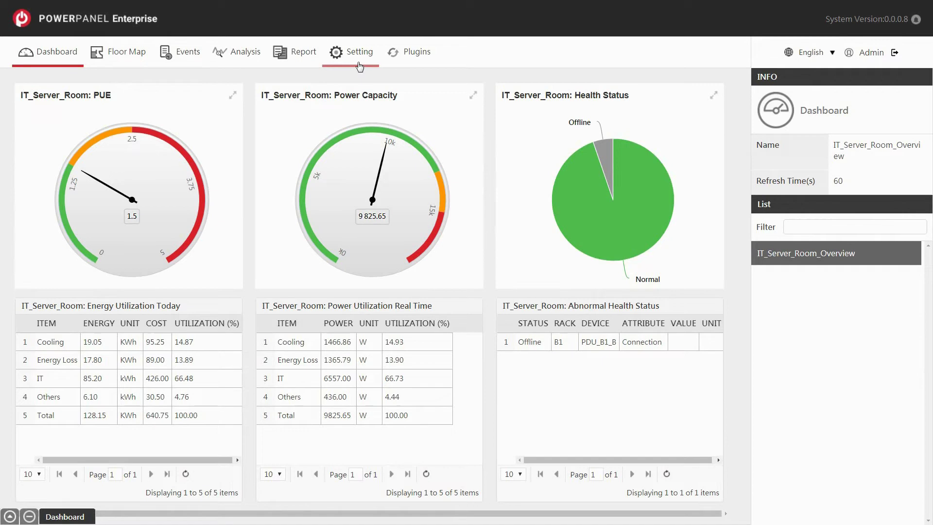
Go to the Auto-discovery page under Setting › Equipment and start a new discovery job.
left_click(360, 67)
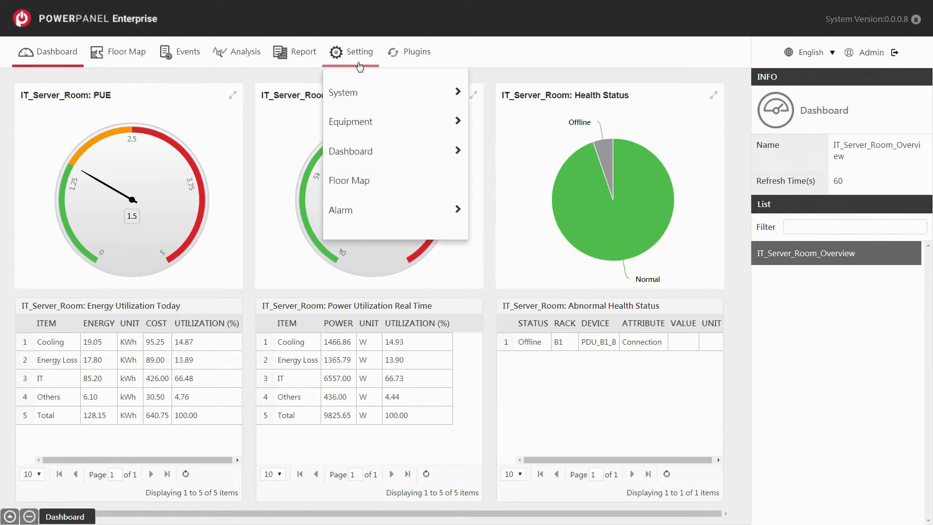
mouse_move(360, 129)
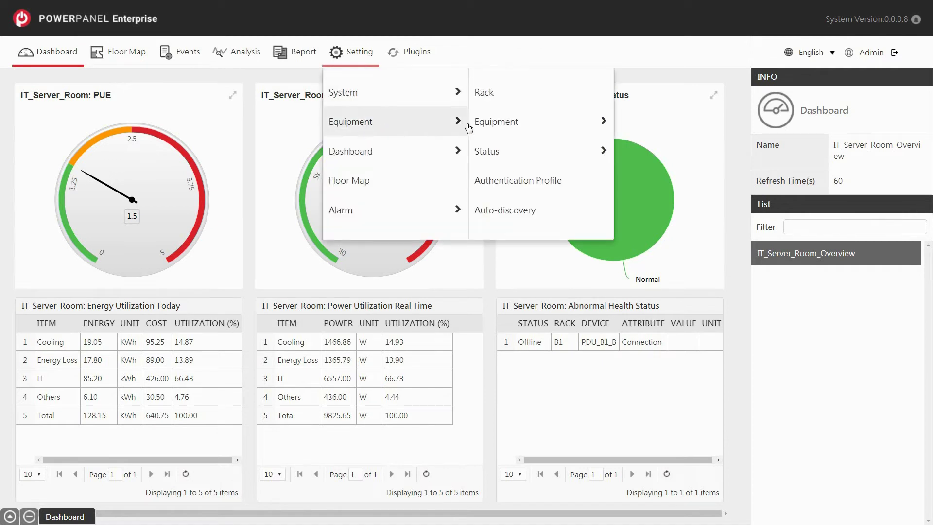
left_click(512, 213)
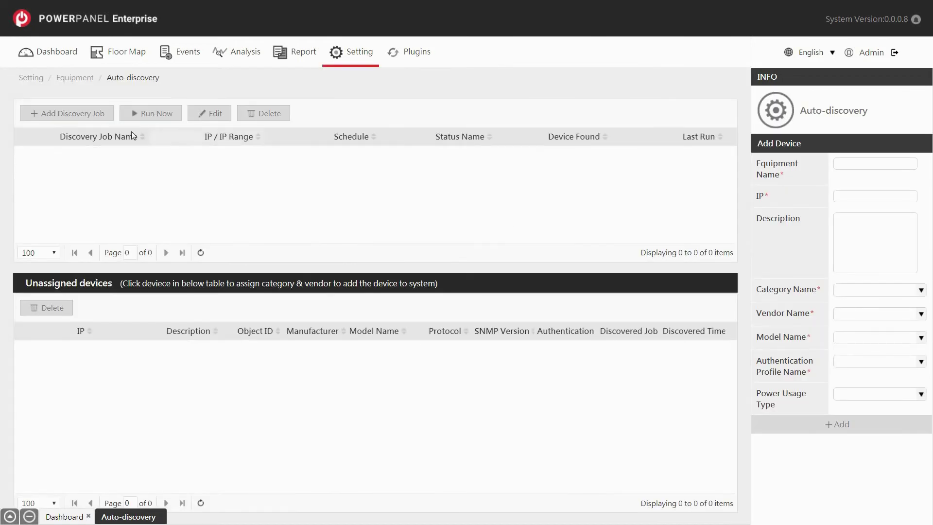
left_click(101, 116)
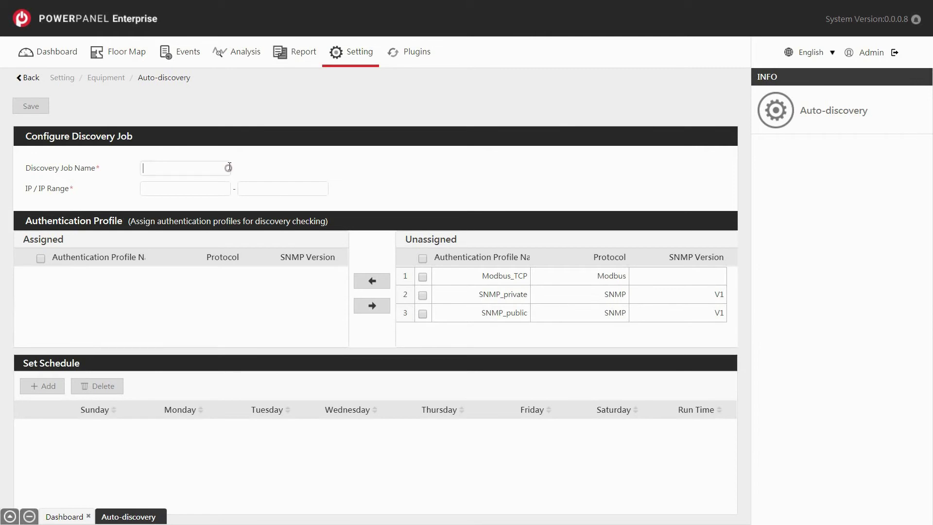
Name the job 'Auto-discovery demo', scan 192.168.208.60–65, and assign the SNMP_private and SNMP_public profiles.
type("Auto-discover")
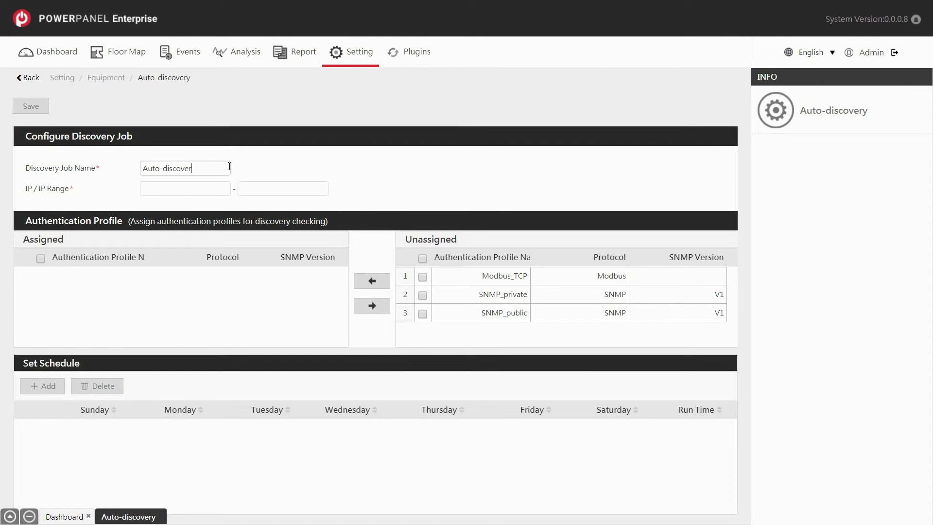
type("y demo")
left_click(225, 187)
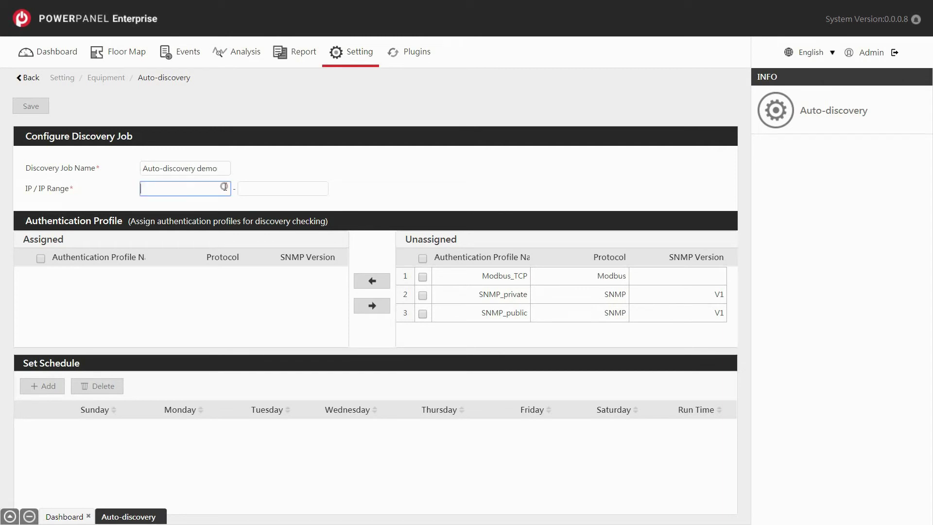
type("192.168.208.60")
key("Tab")
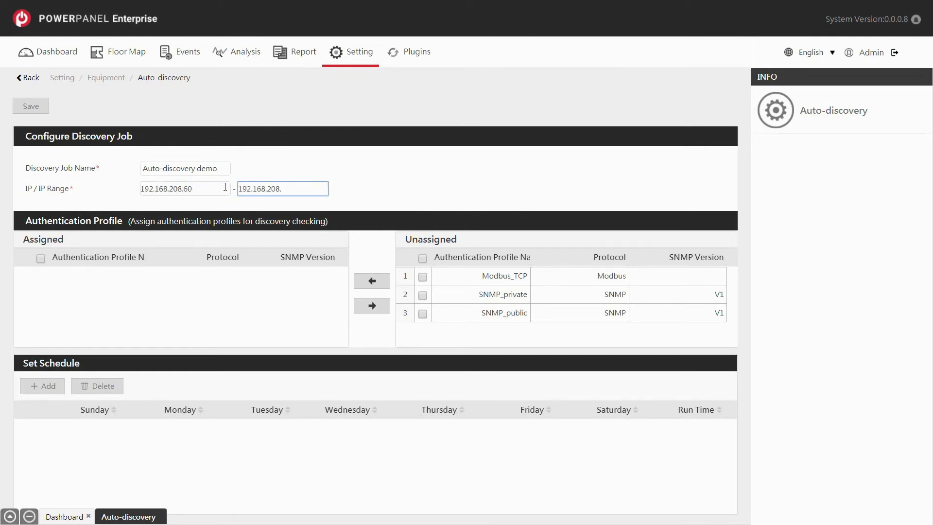
type("65")
left_click(422, 296)
left_click(422, 313)
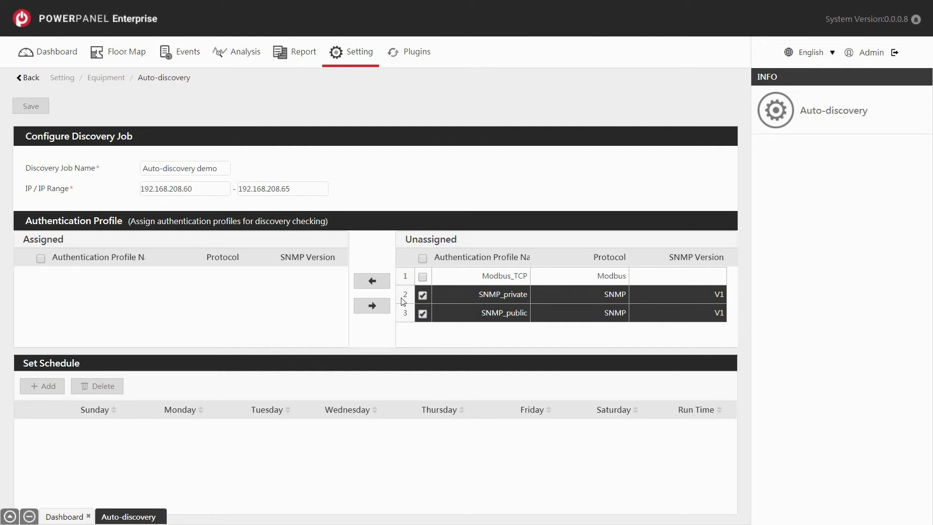
left_click(381, 288)
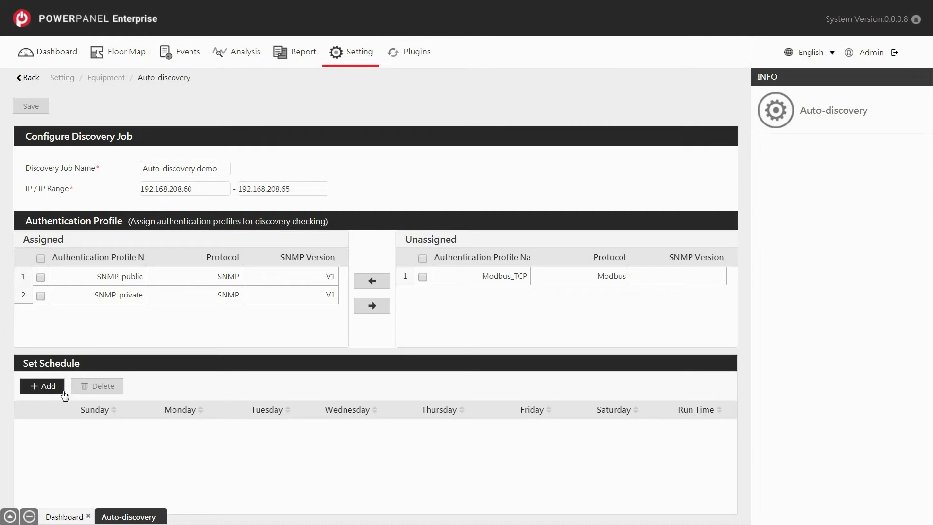
Schedule the job to run Mondays at 10:00 and save it.
left_click(60, 390)
left_click(202, 428)
left_click(657, 428)
type("10:00")
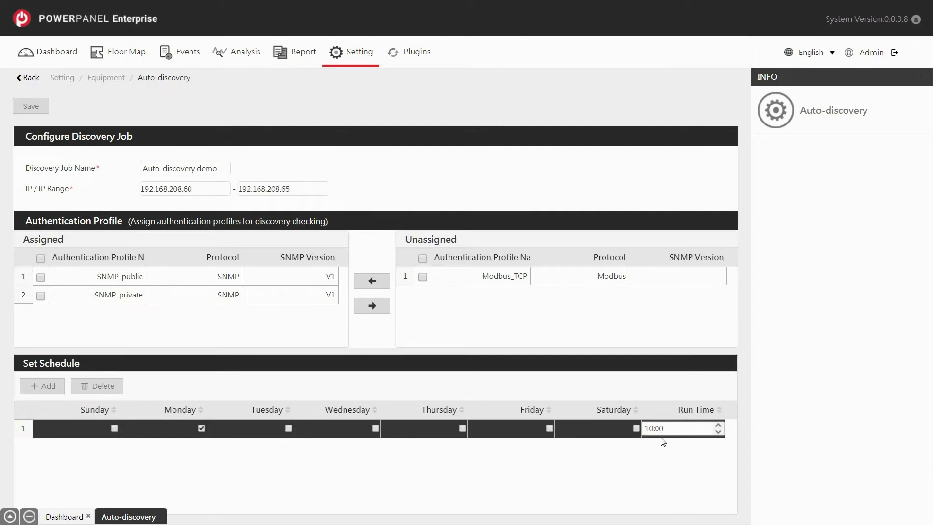
left_click(33, 108)
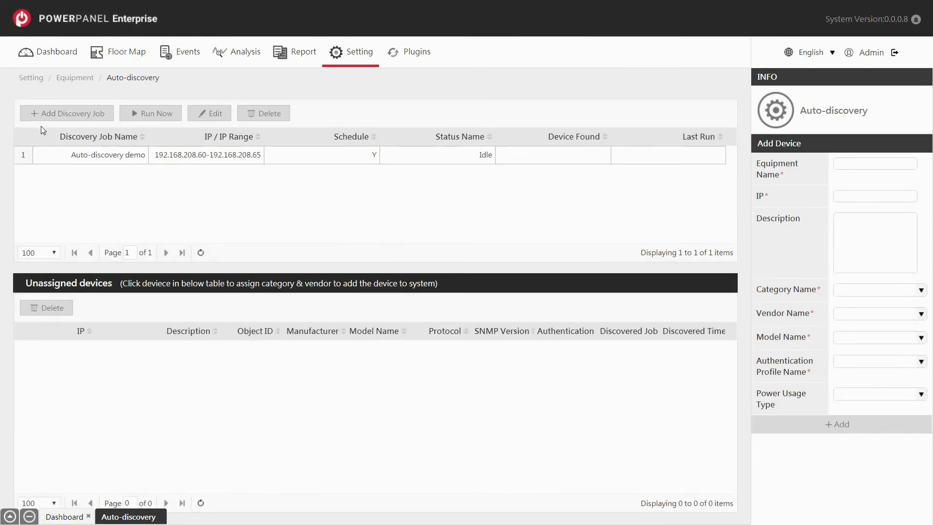
Run the Auto-discovery demo job immediately and dismiss the completion message once it finds two devices.
left_click(103, 161)
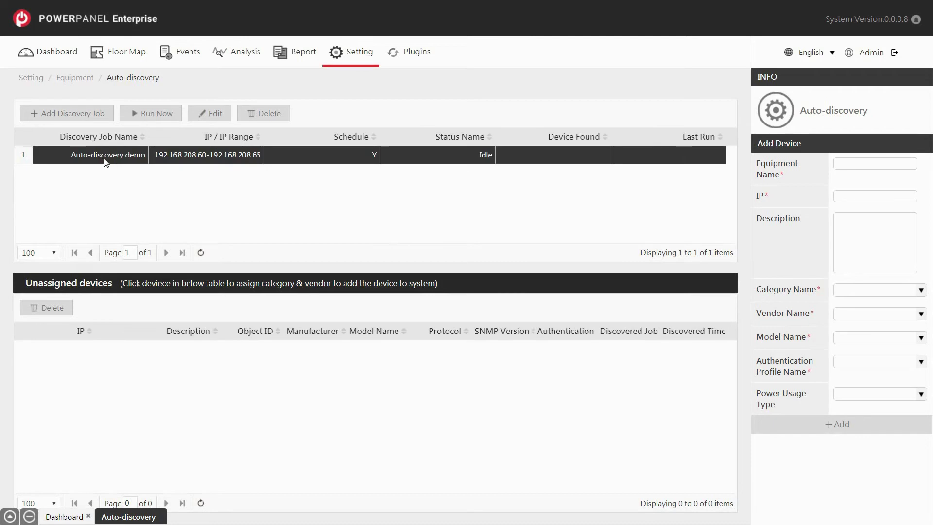
left_click(150, 117)
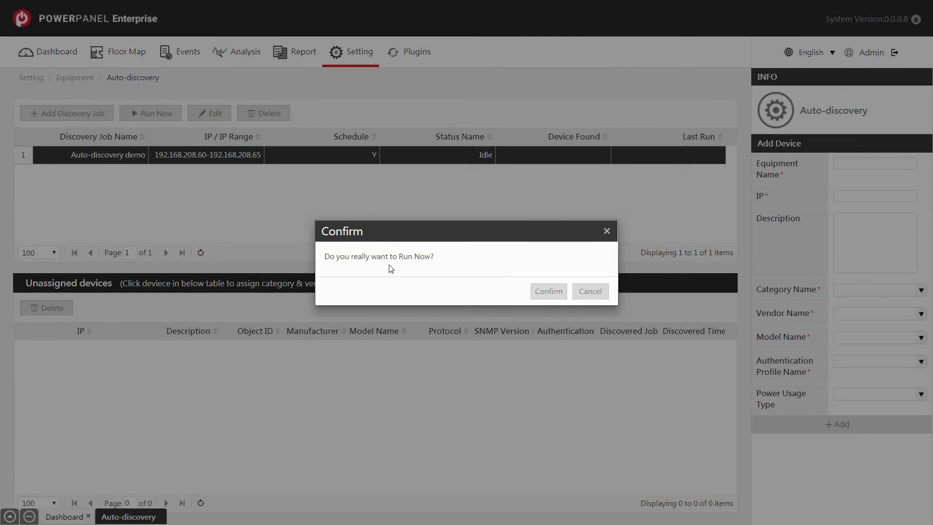
left_click(554, 297)
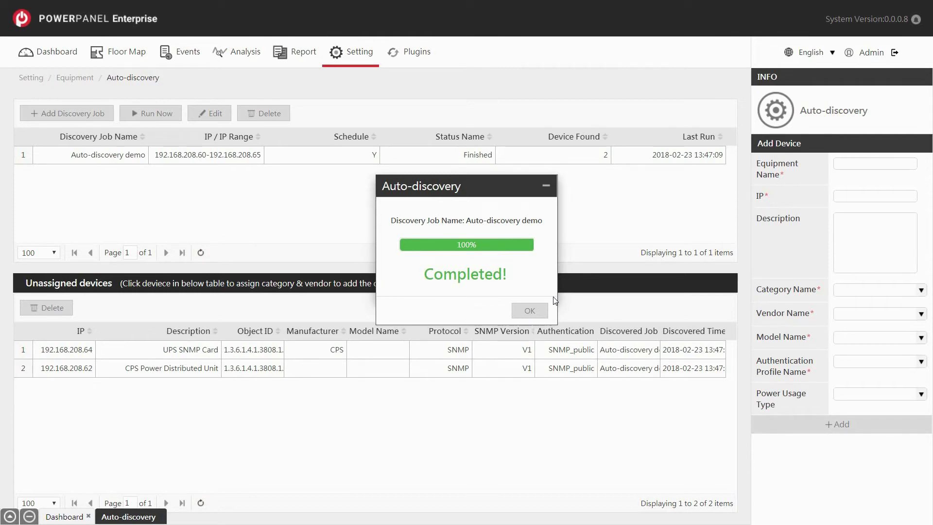
left_click(529, 310)
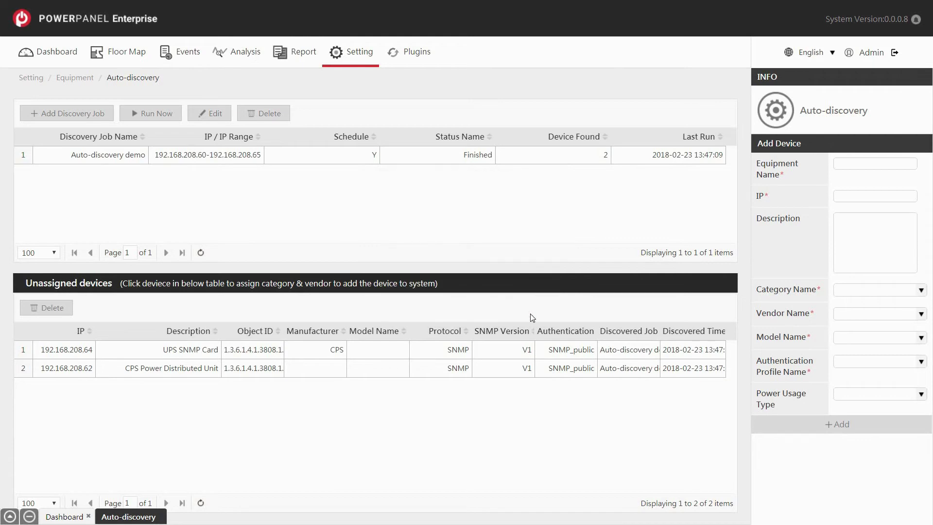
Add device 192.168.208.64 as ATS_64, a CyberPower ATS_with_EnviroSensor, model PDU15SW10ATNET_2.
left_click(120, 358)
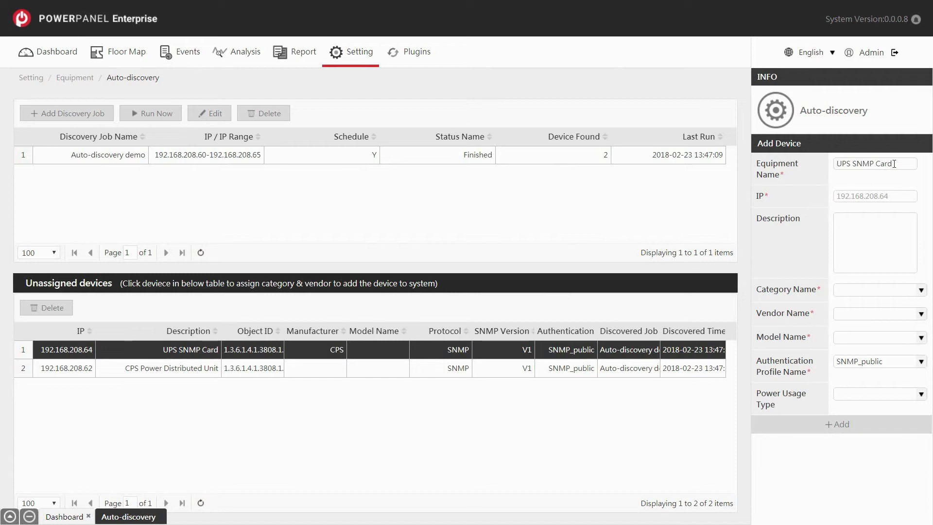
left_click_drag(831, 164, 899, 165)
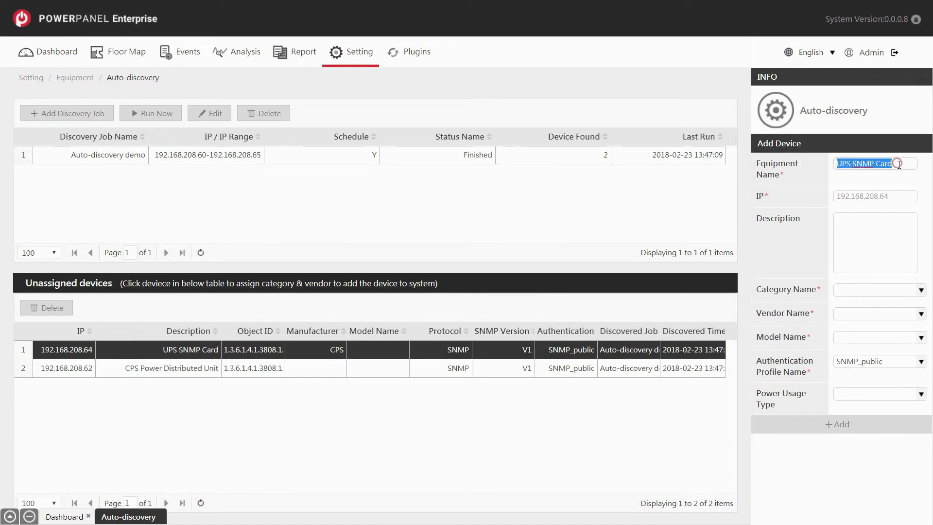
type("ATS_64")
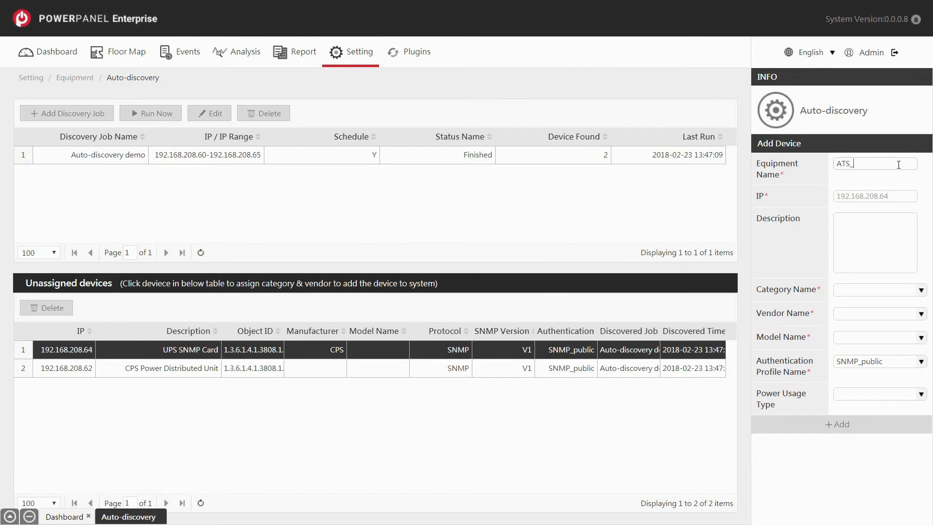
left_click(921, 290)
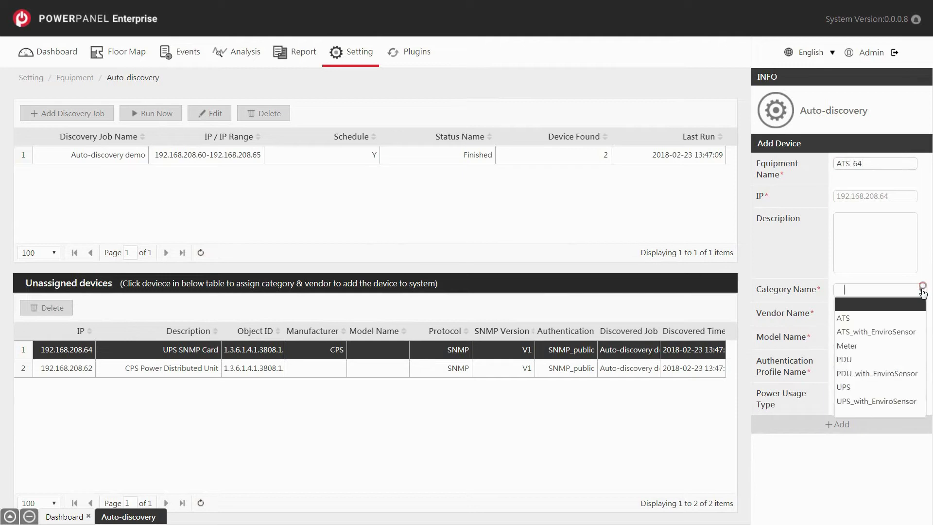
left_click(906, 332)
left_click(922, 313)
left_click(919, 343)
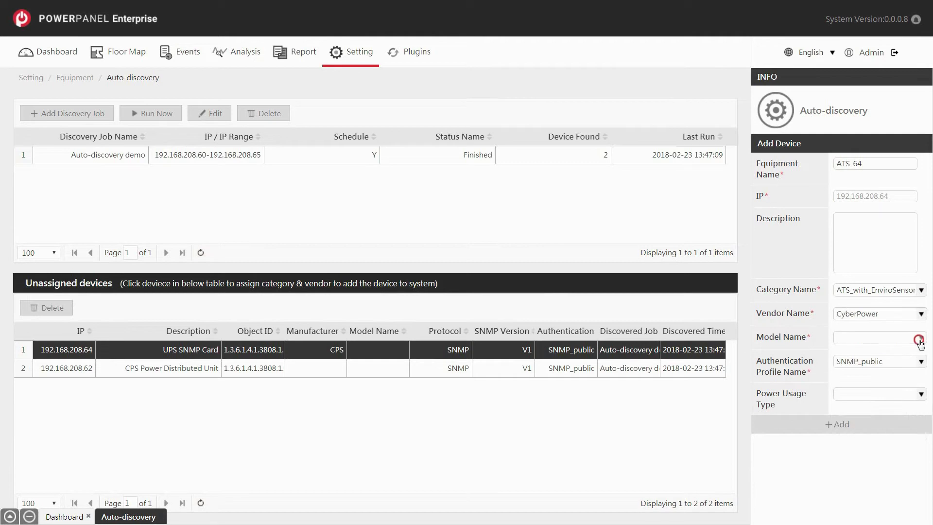
left_click(918, 339)
left_click(914, 365)
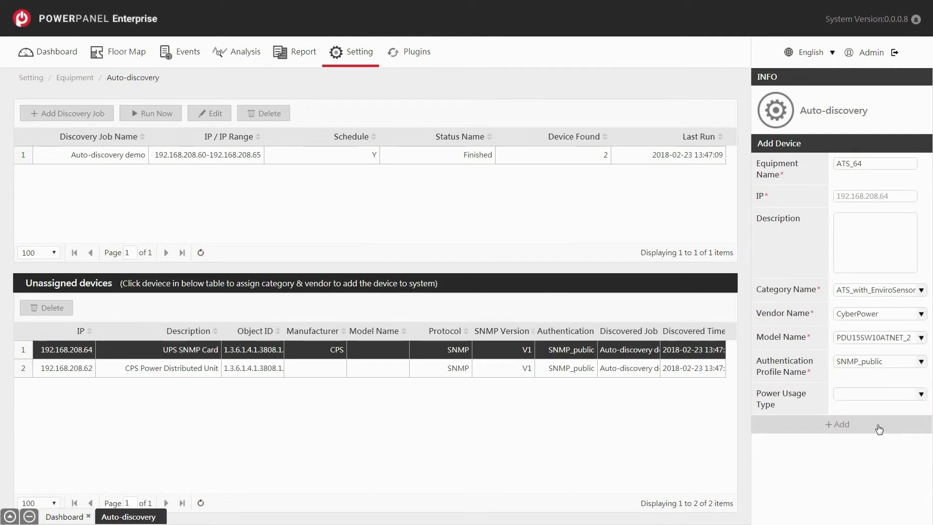
left_click(855, 432)
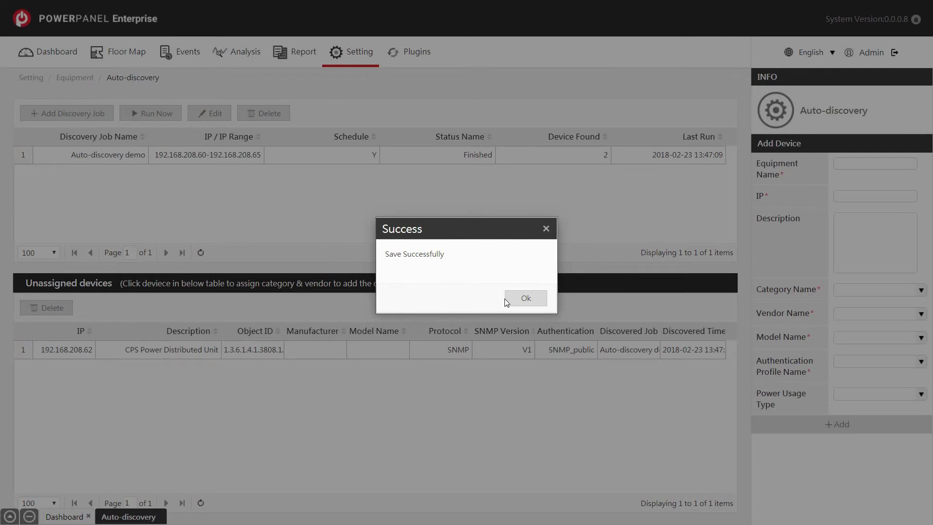
left_click(524, 304)
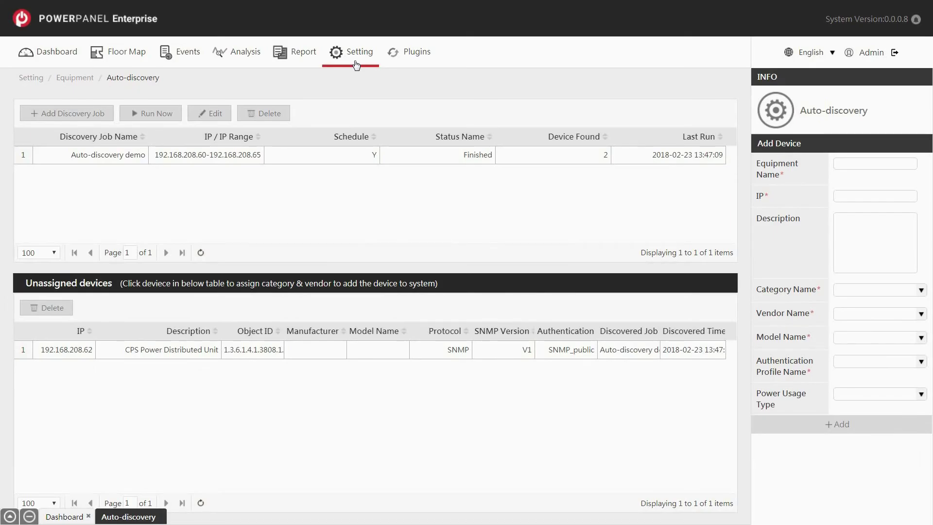
Go to the Equipment List under Setting › Equipment.
left_click(356, 65)
mouse_move(360, 132)
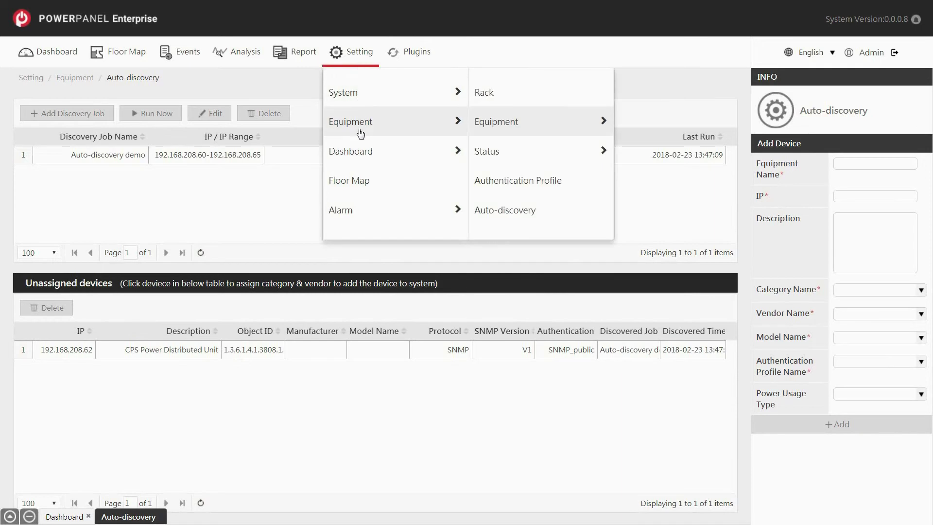
mouse_move(522, 127)
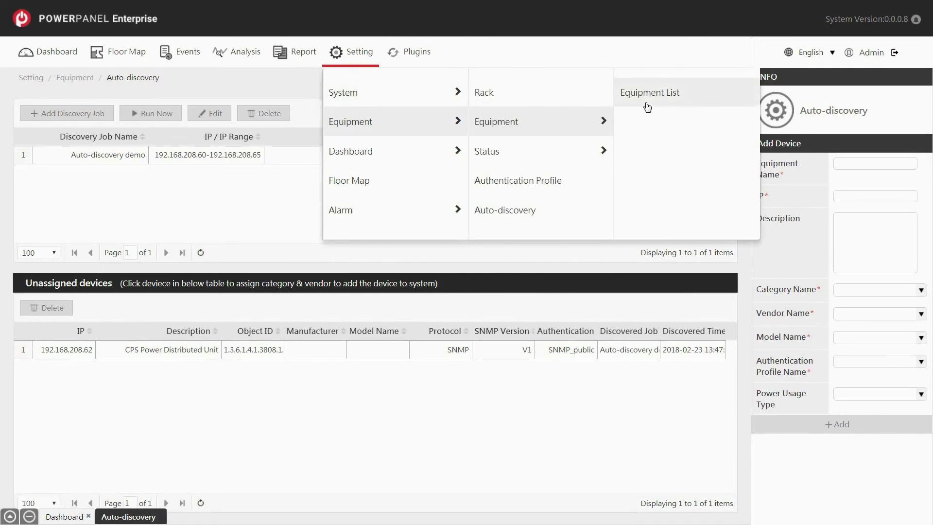
left_click(647, 106)
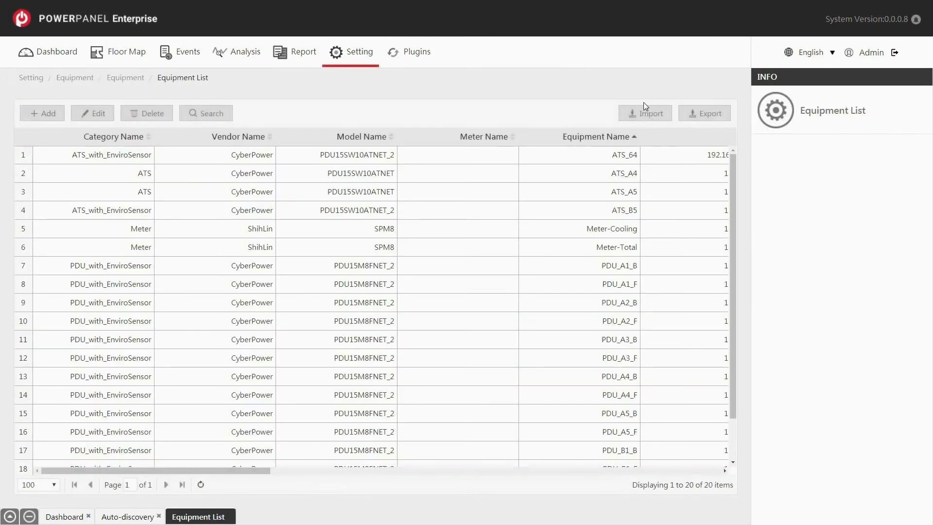
Start a new equipment entry as a CyberPower PDU_with_EnviroSensor, model PDU15MHVIEC8FNET_2.
left_click(63, 124)
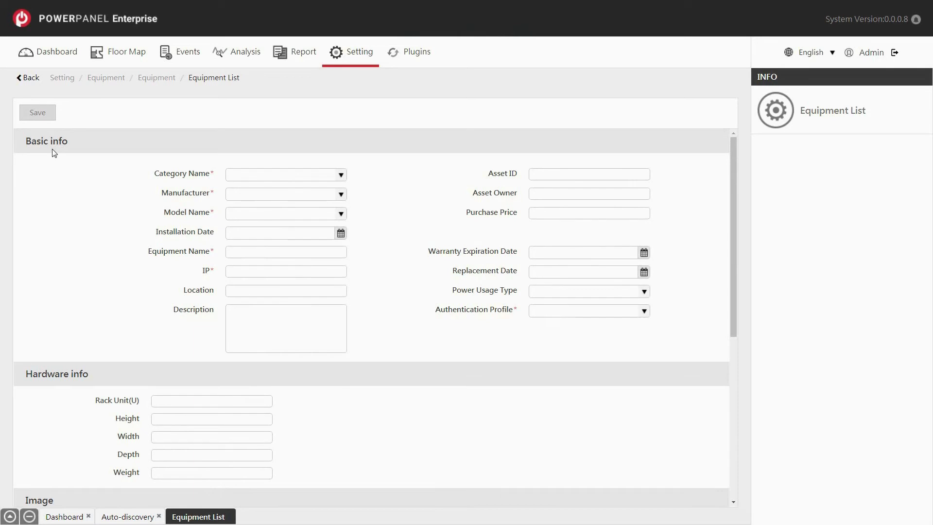
left_click(337, 176)
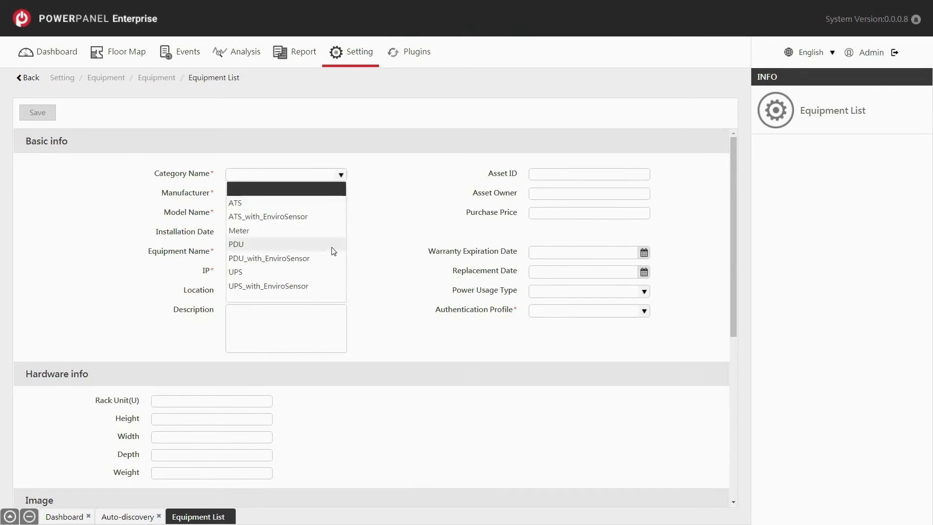
left_click(332, 255)
left_click(340, 194)
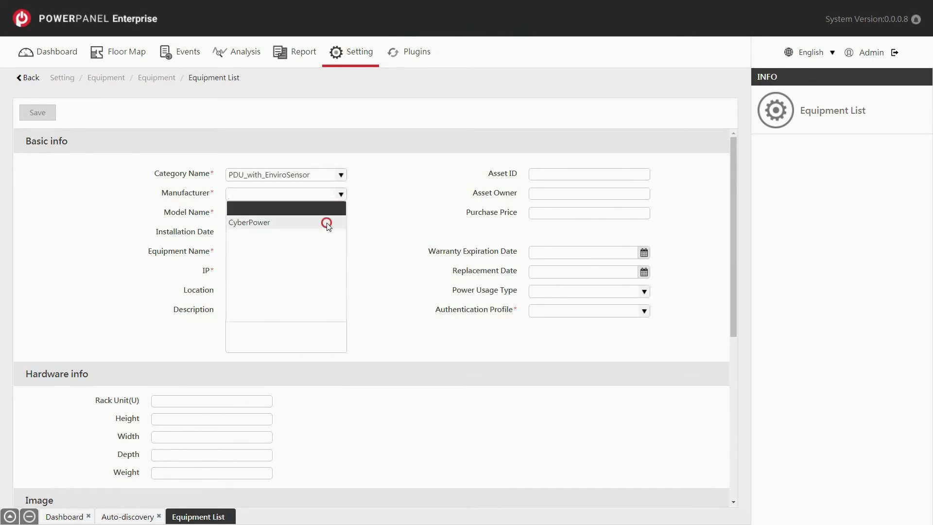
left_click(329, 225)
left_click(340, 213)
left_click(329, 255)
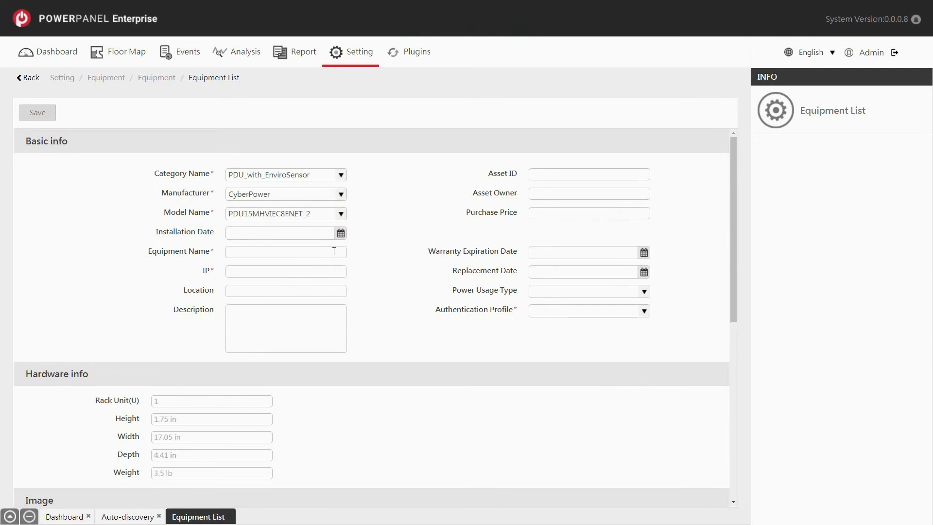
Name it PDU_211 with IP 192.168.208.211 and the SNMP_public profile, then save.
left_click(334, 251)
type("PDU_211")
left_click(331, 270)
type("192.168.208.211")
left_click(643, 312)
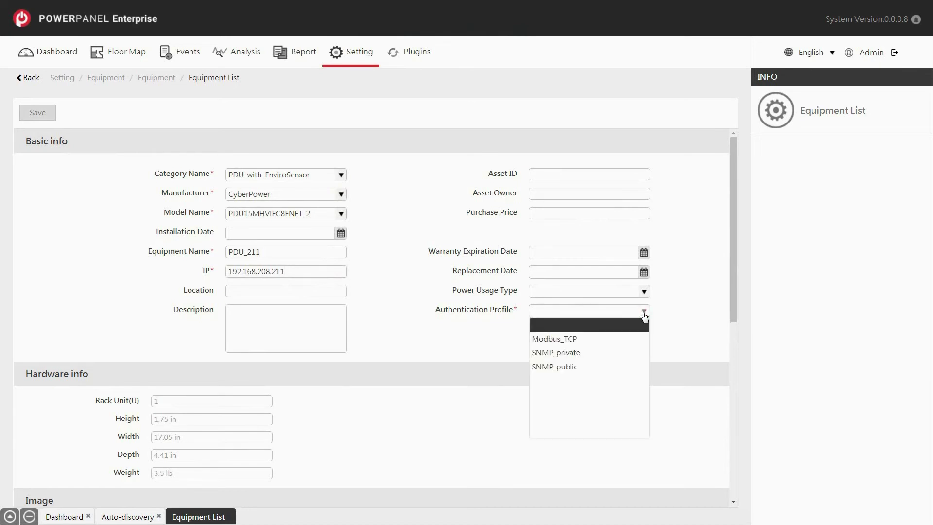
left_click(639, 367)
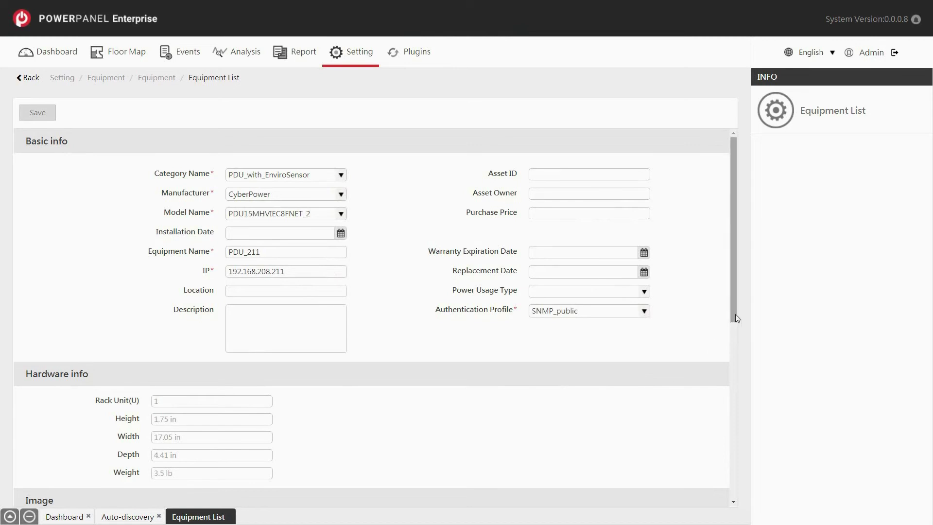
mouse_move(733, 313)
left_mouse_down()
mouse_move(738, 502)
mouse_move(735, 299)
left_mouse_up()
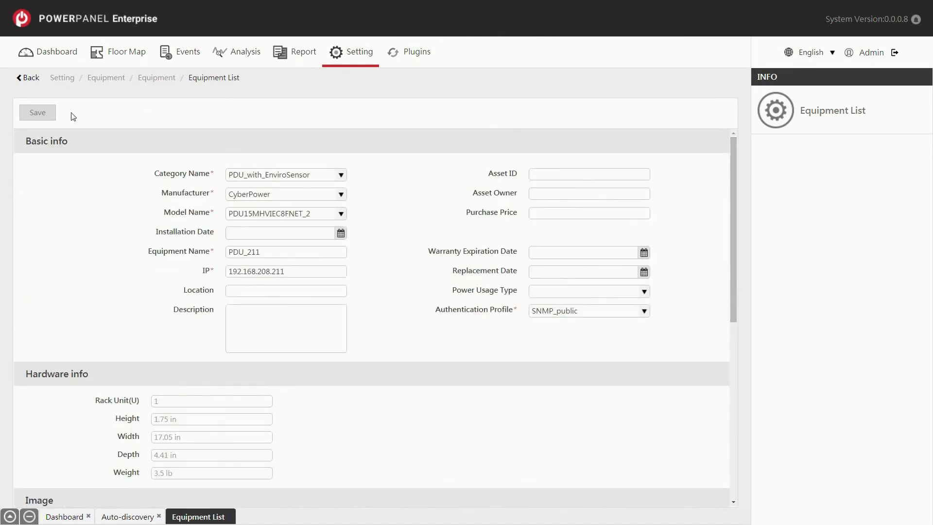
left_click(51, 116)
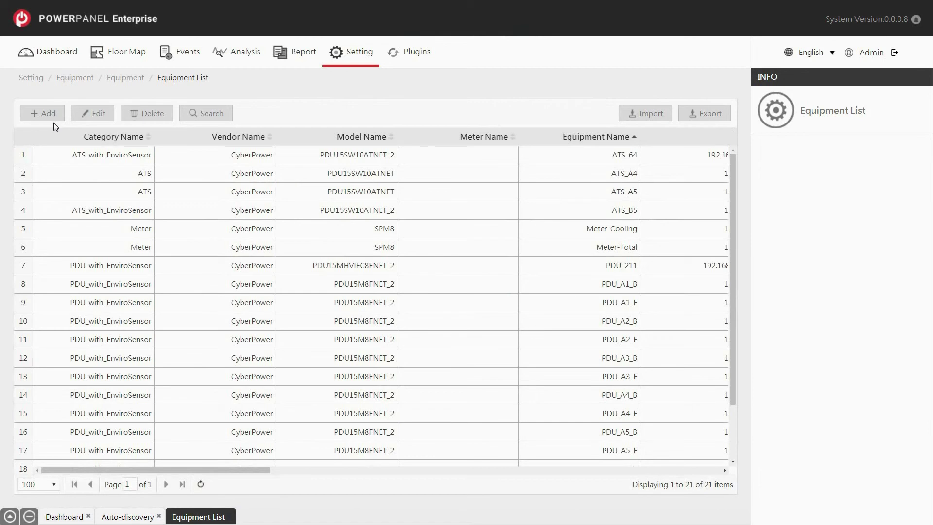
left_click(105, 270)
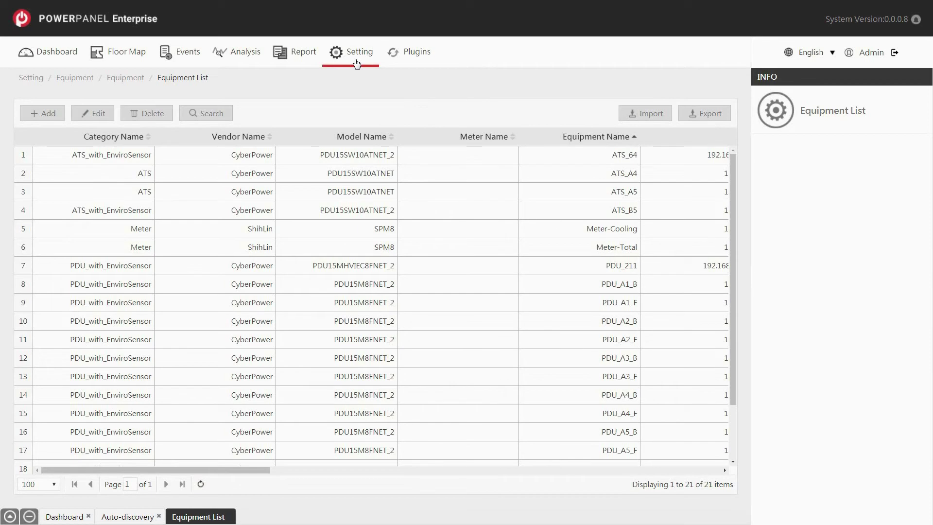
Create a new rack named 'Rack demo' with 24 rack units.
left_click(357, 62)
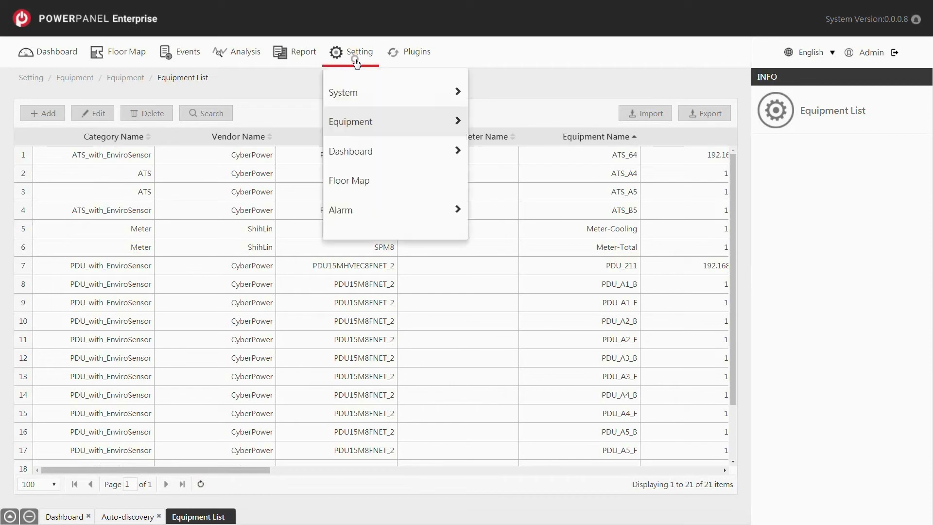
mouse_move(360, 125)
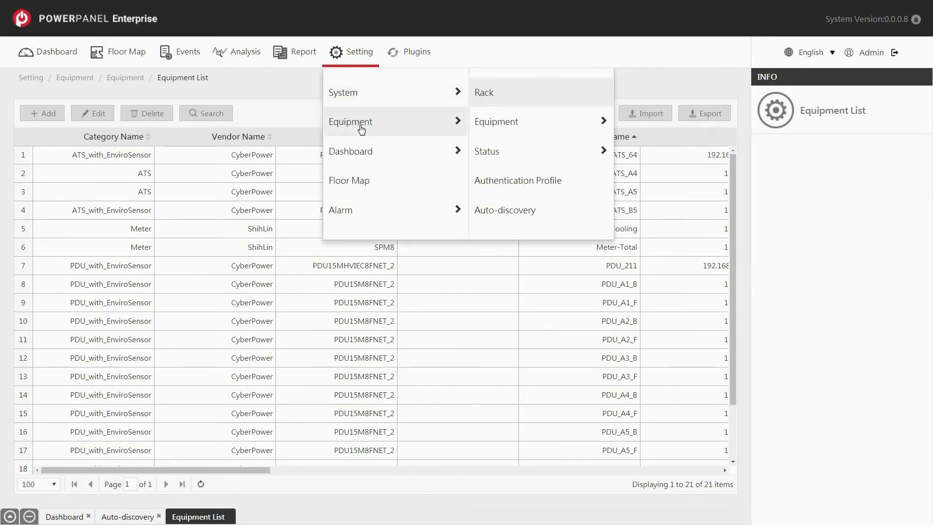
left_click(484, 98)
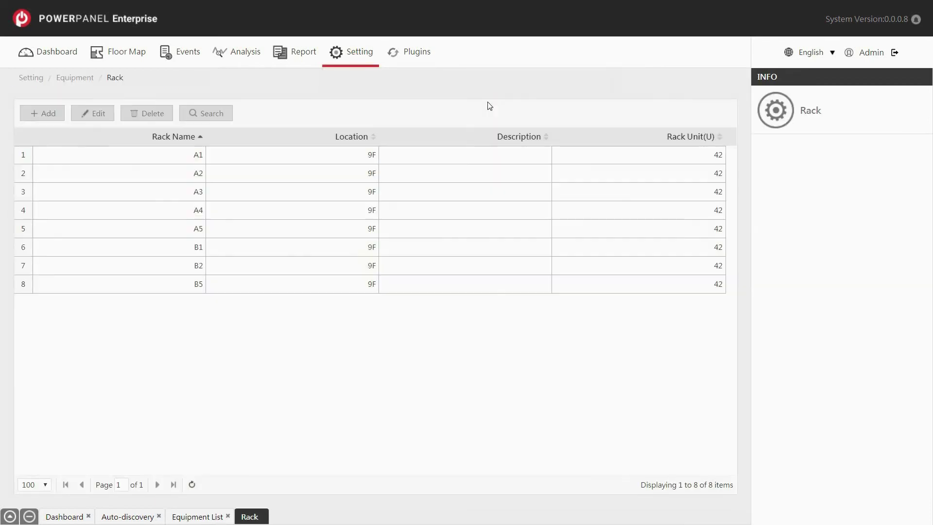
left_click(62, 118)
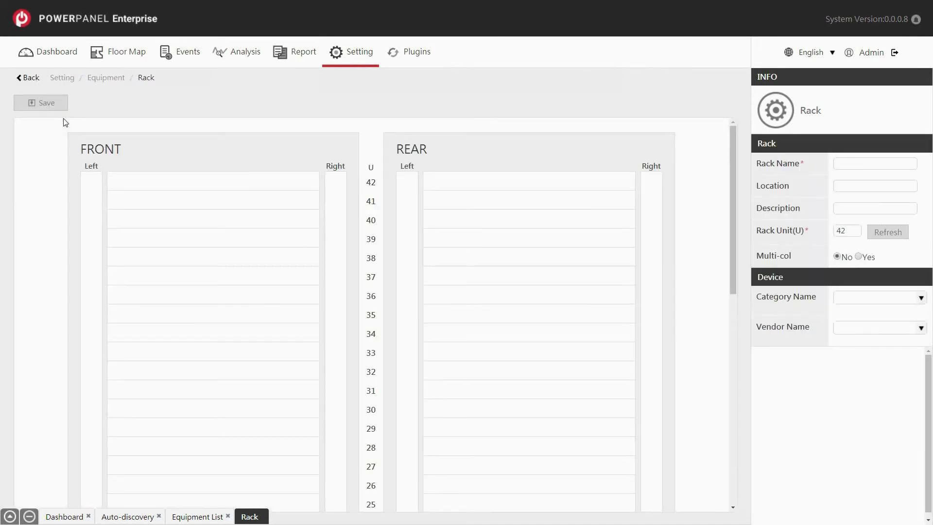
left_click(912, 163)
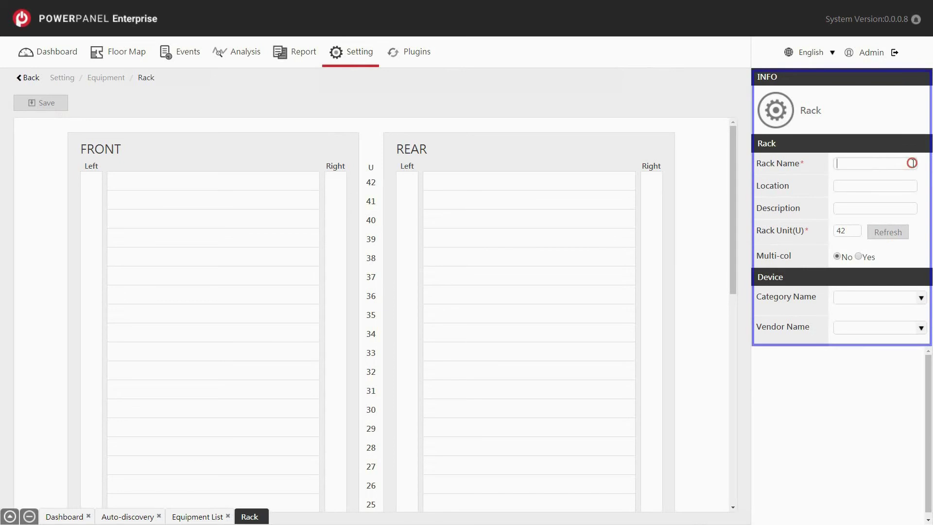
type("Rac")
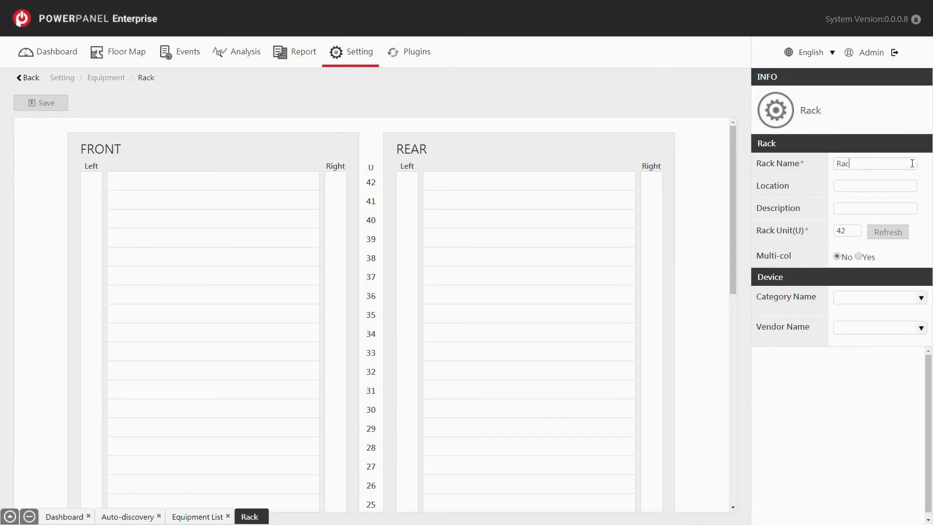
type("k demo")
left_click(859, 231)
key("BackSpace")
key("BackSpace")
type("24")
left_click(892, 241)
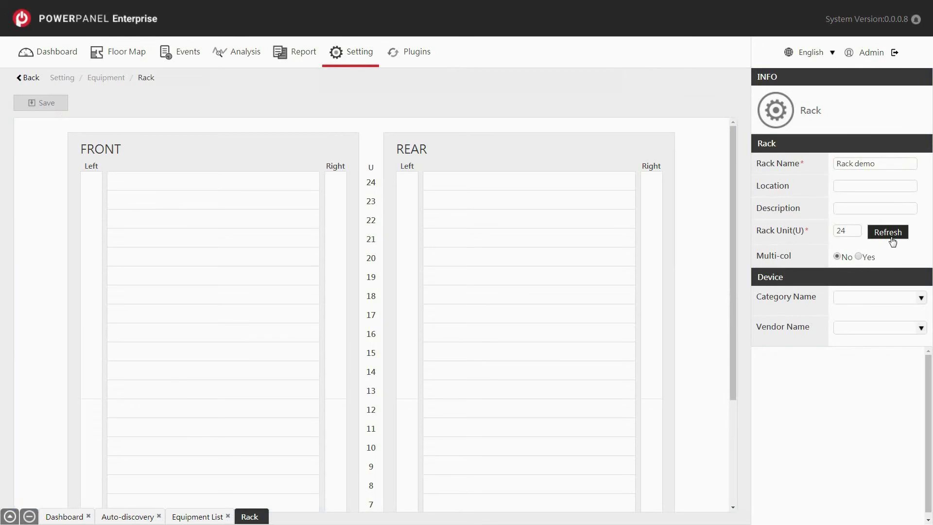
Make the rack two-column per unit, with front U24 as one column and U22 as three.
left_click(858, 256)
left_click(886, 257)
left_click(885, 278)
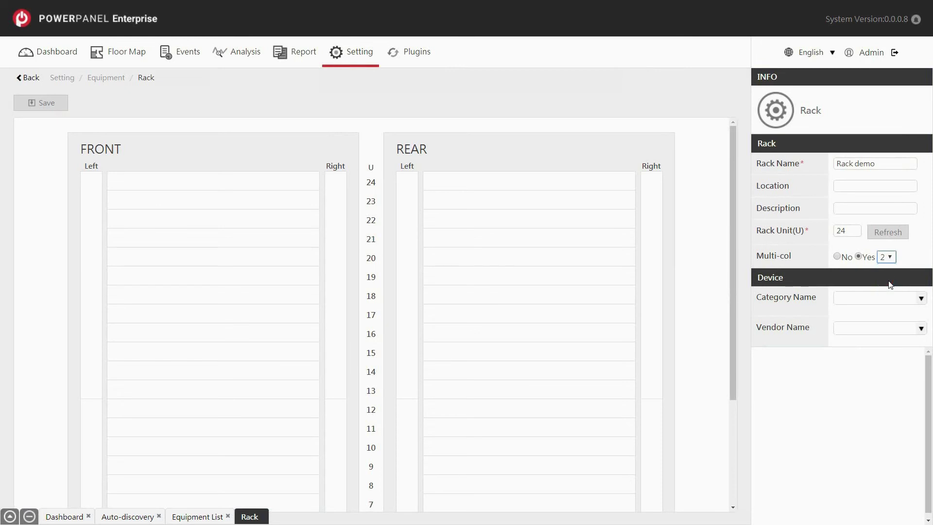
left_click(890, 241)
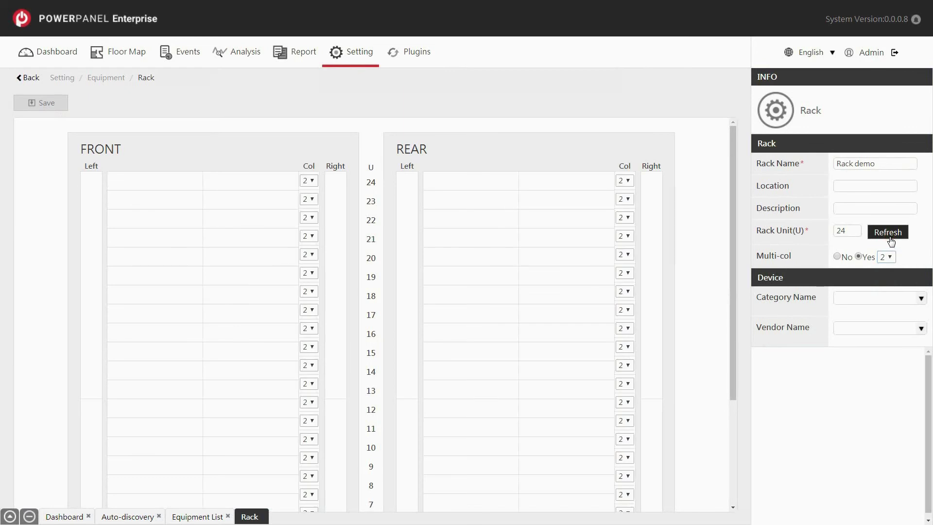
left_click(315, 183)
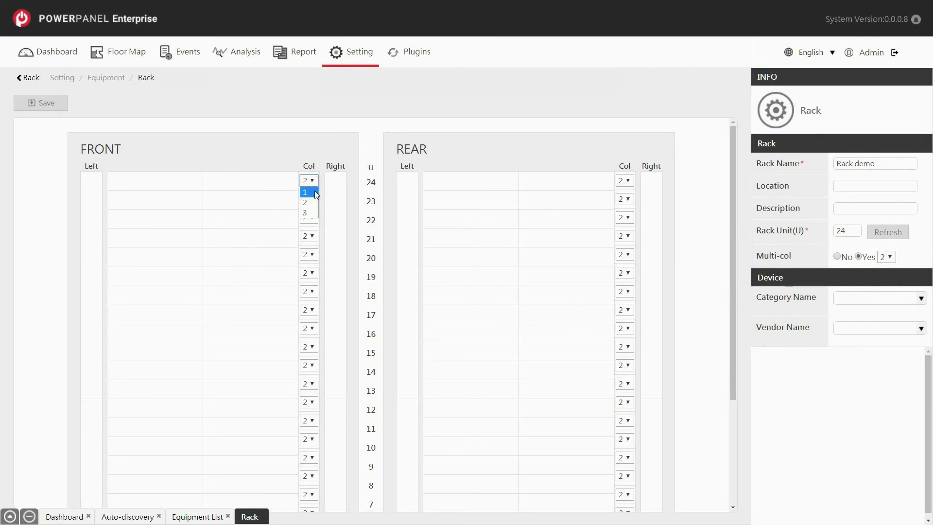
left_click(314, 192)
left_click(313, 217)
left_click(314, 250)
left_click(919, 302)
List CyberPower ATS_with_EnviroSensor devices, mount ATS_64 at front U24, and save Rack demo.
left_click(918, 338)
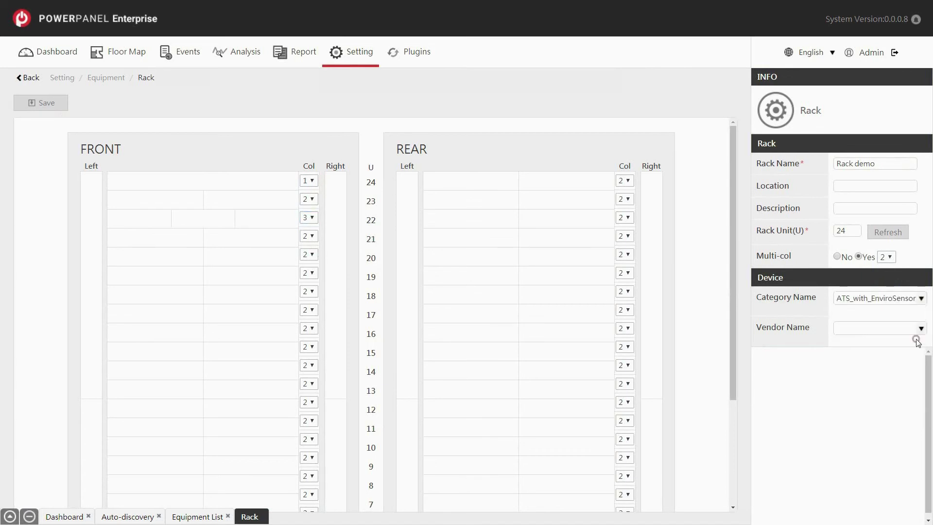
left_click(921, 334)
left_click(911, 356)
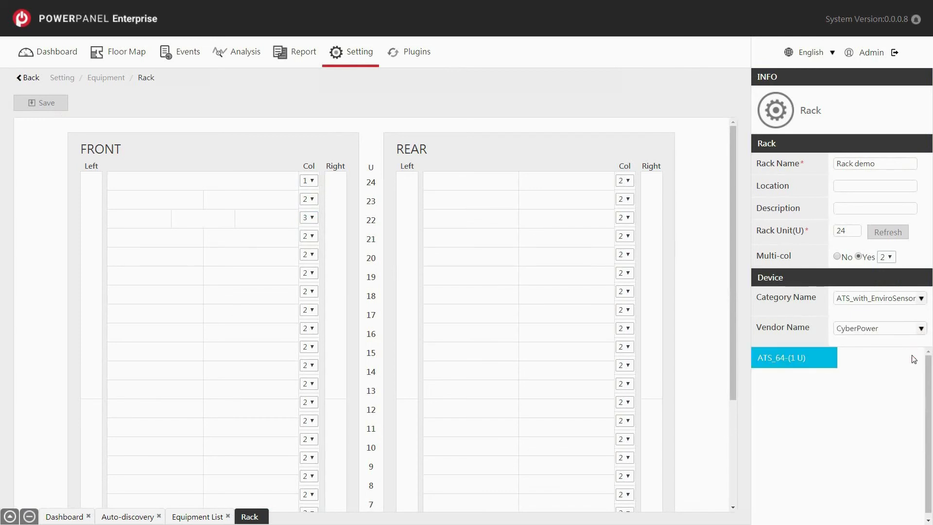
left_click_drag(817, 361, 254, 181)
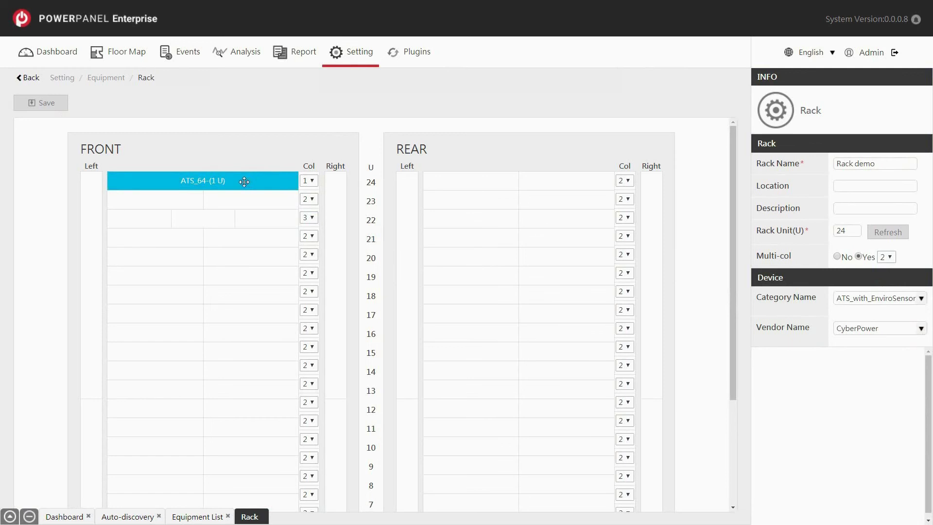
left_click_drag(243, 181, 897, 364)
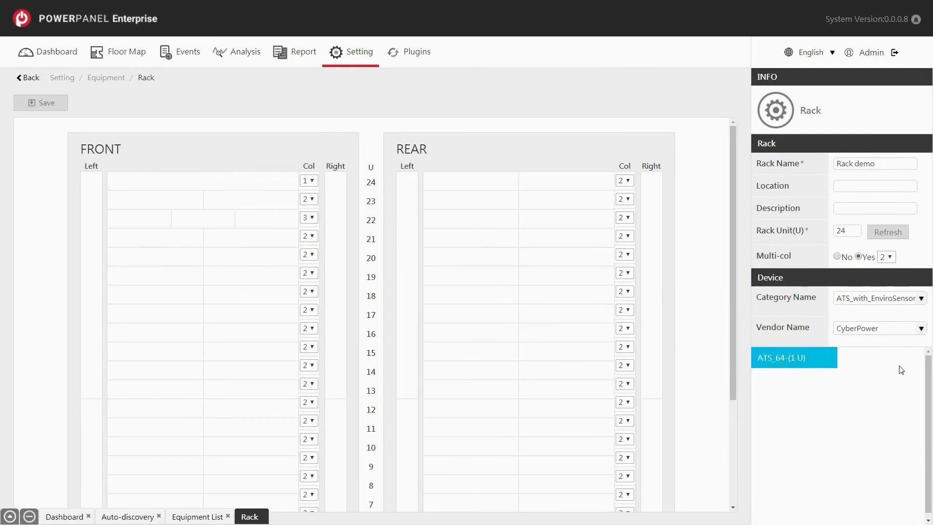
left_click_drag(826, 360, 260, 177)
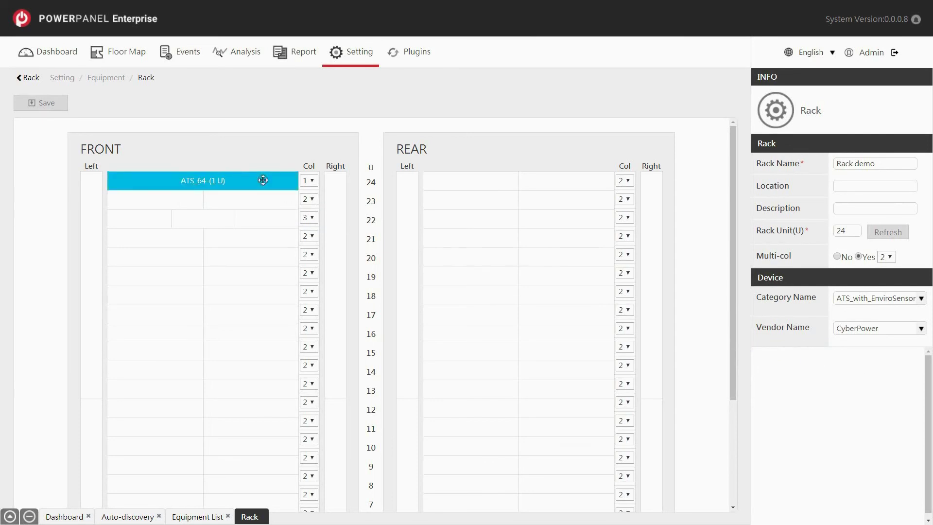
left_click(47, 103)
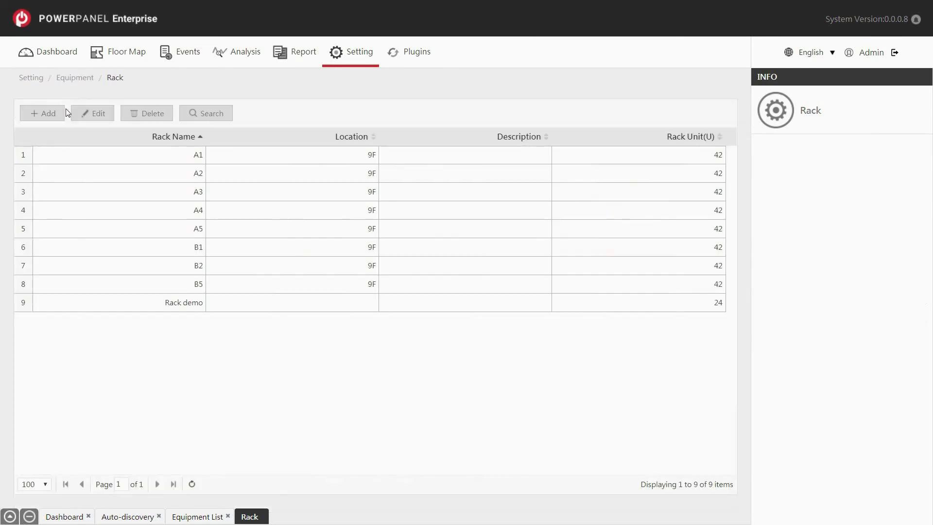
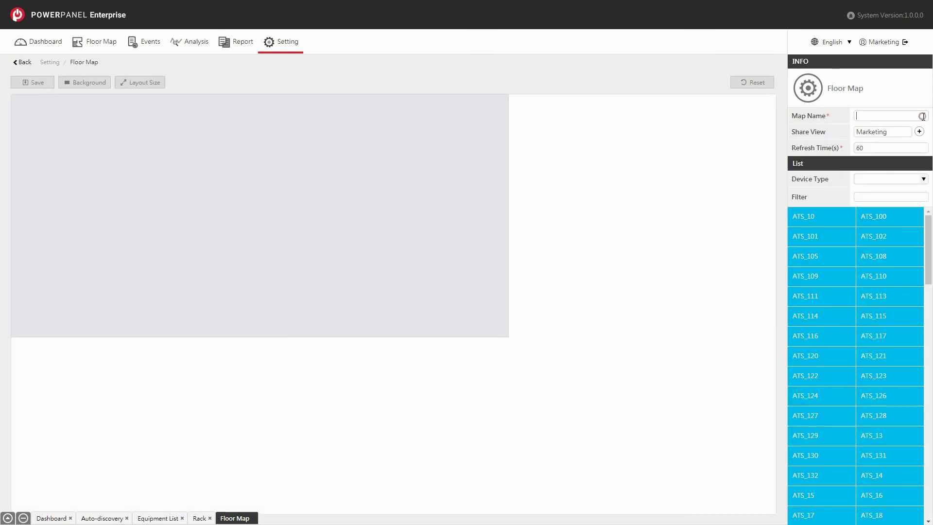
Name the new map 'Floor map demo' with a 70-second refresh time.
type("Floor map demo")
key("Tab")
type("70")
Share the map with User1 and the Viewer accounts, then begin adding a background.
left_click(918, 131)
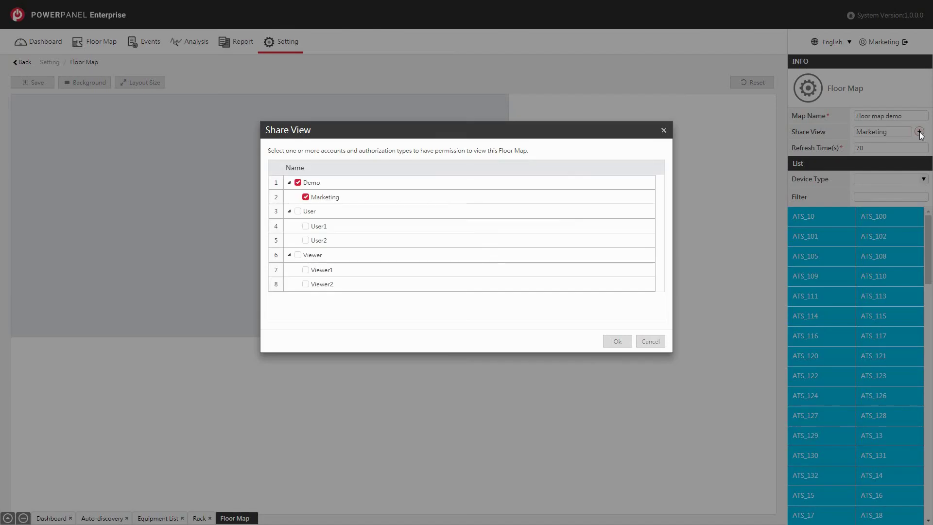
left_click(305, 226)
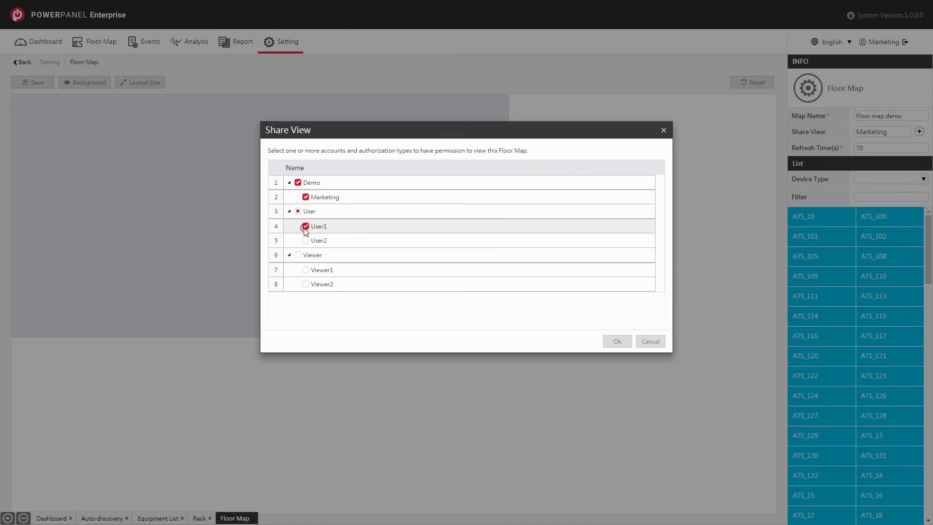
left_click(297, 255)
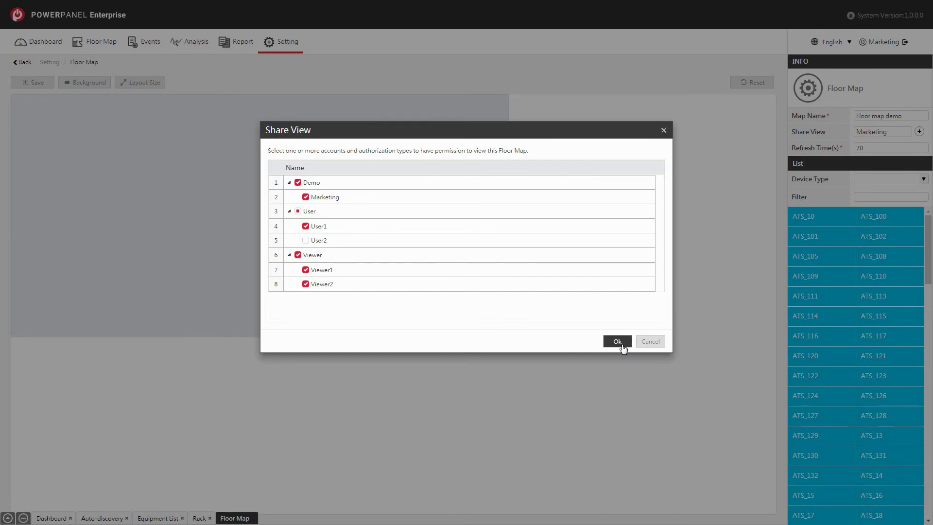
left_click(617, 341)
left_click(108, 83)
Upload Floor Map_9F.png as the map background image.
left_click(323, 232)
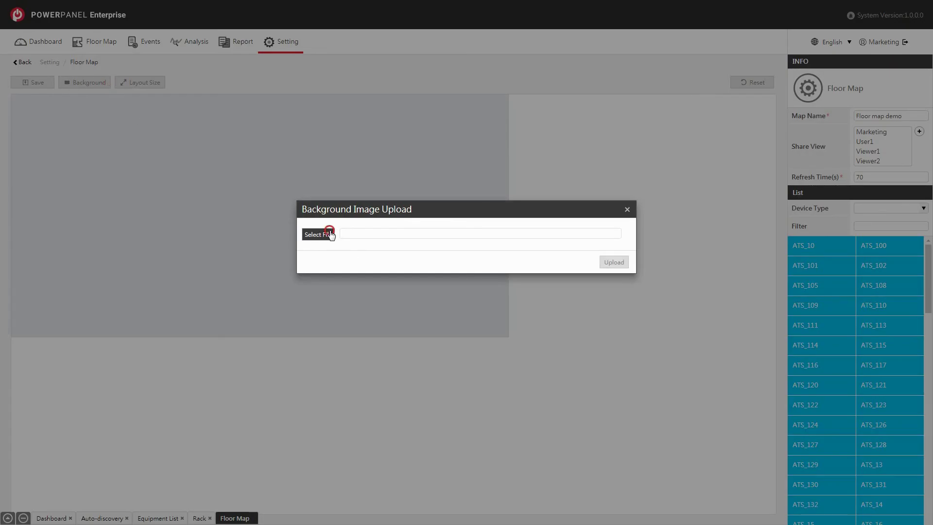
left_click(114, 69)
left_click(379, 245)
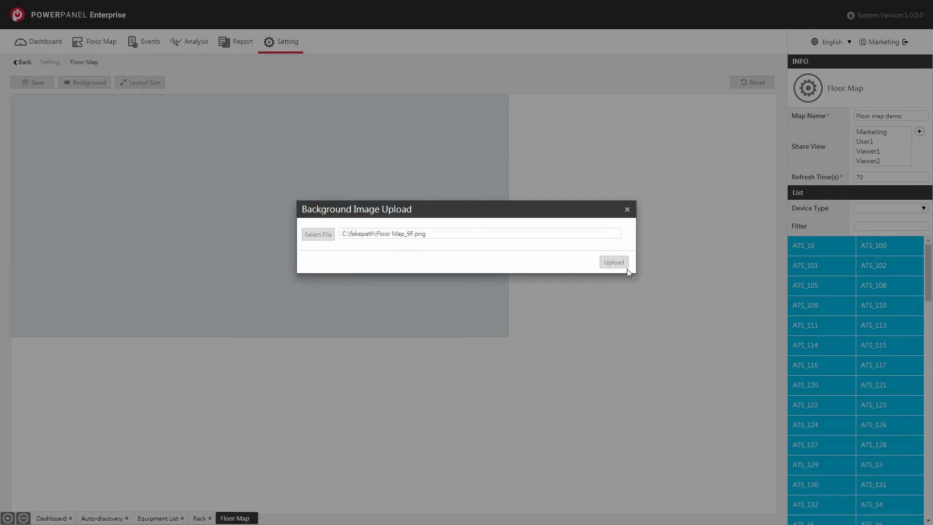
left_click(614, 262)
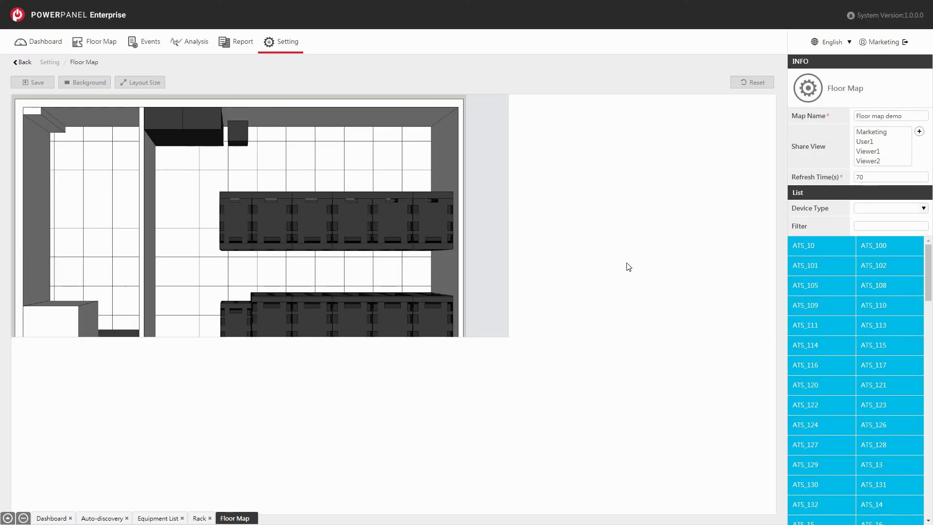
Resize the map layout to 1536 wide by 750 high and save it.
left_click(162, 87)
double_click(483, 227)
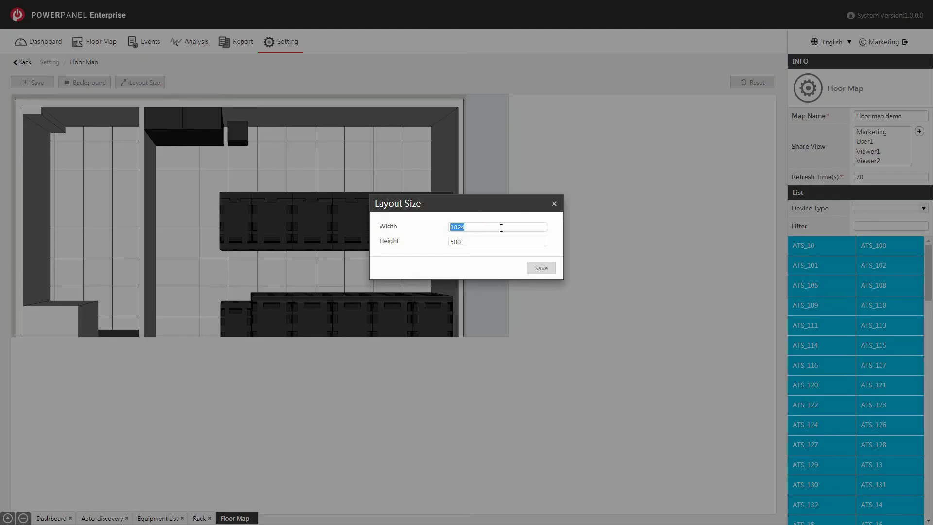
type("1536")
key("Tab")
type("750")
left_click(538, 267)
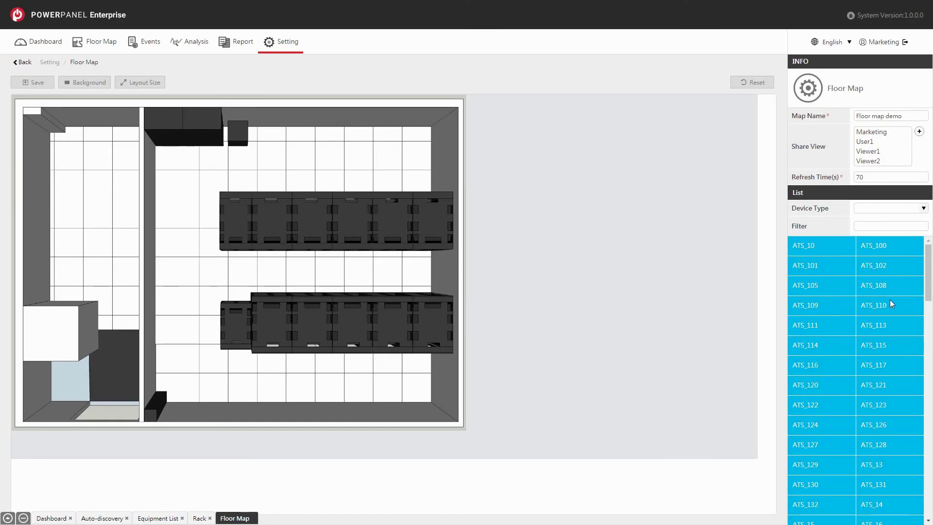
Place Meter-Total, Meter-Cooling, ATS_Demo_120 and A1 on the floor map, then save the map.
left_click_drag(926, 292, 929, 483)
left_click_drag(879, 377, 180, 118)
left_click_drag(827, 377, 251, 118)
left_click_drag(897, 358, 310, 211)
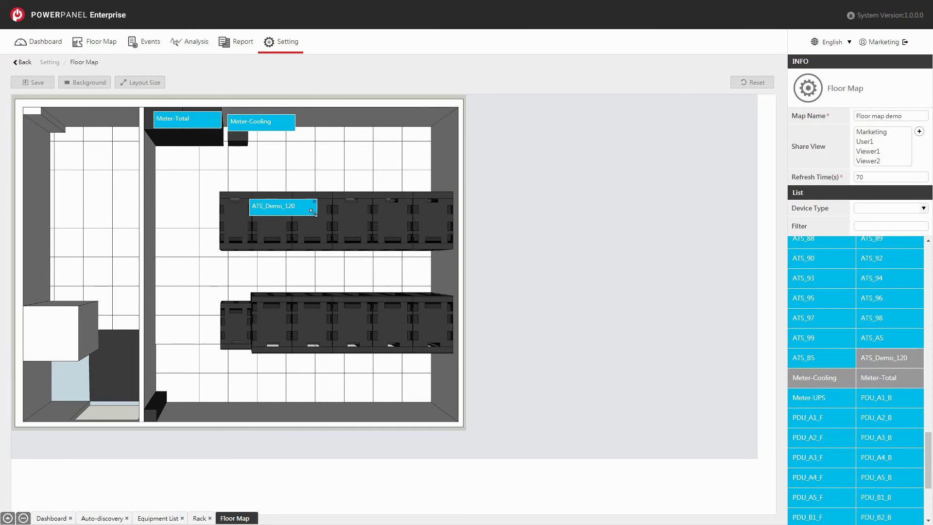
left_click_drag(928, 452, 928, 480)
left_click_drag(833, 456, 286, 342)
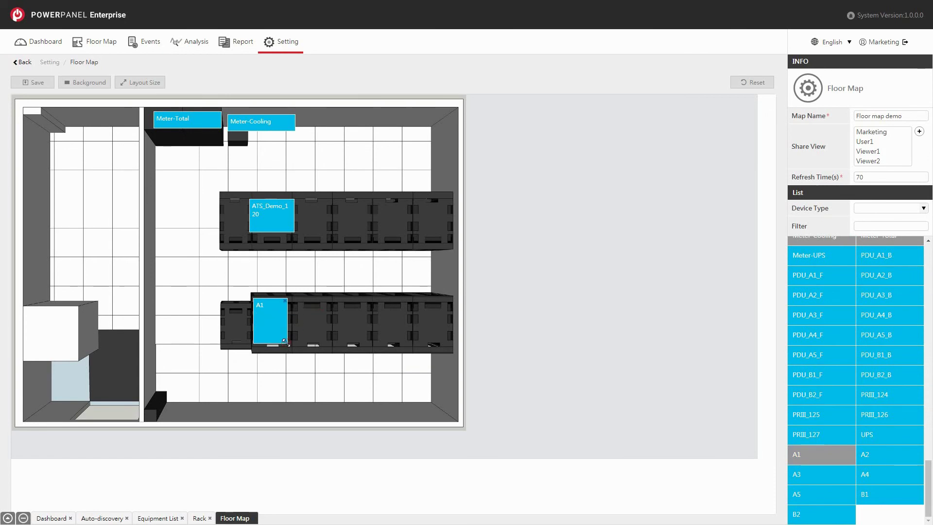
left_click(48, 87)
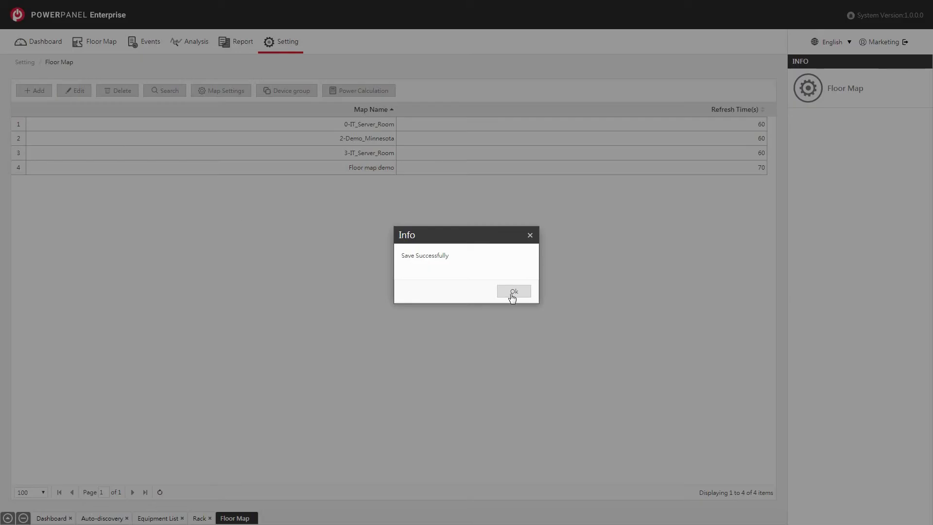
Open Floor map demo's map settings and enter the rated power and warning range values.
left_click(519, 292)
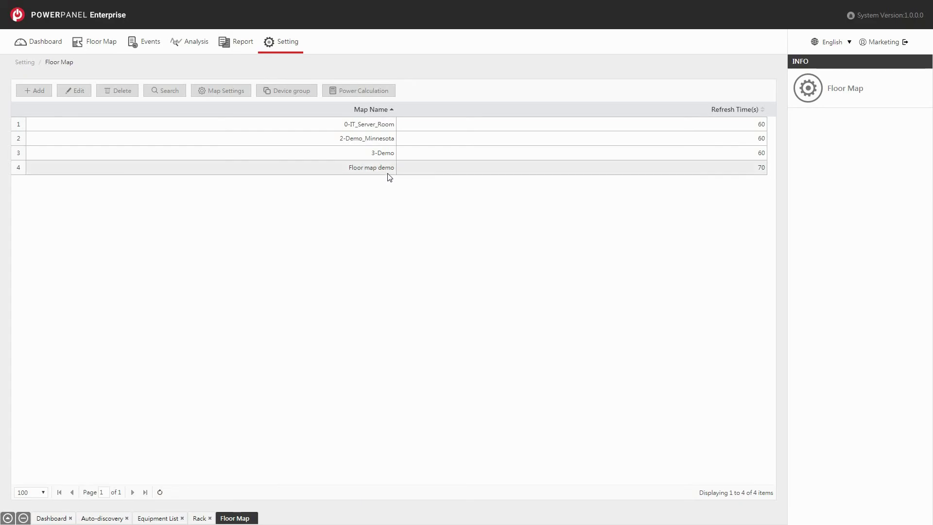
left_click(388, 172)
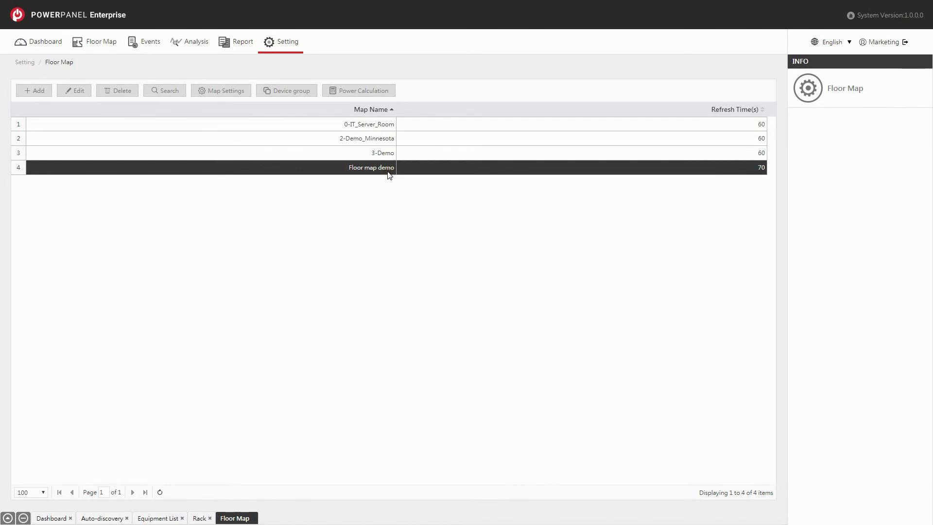
left_click(248, 95)
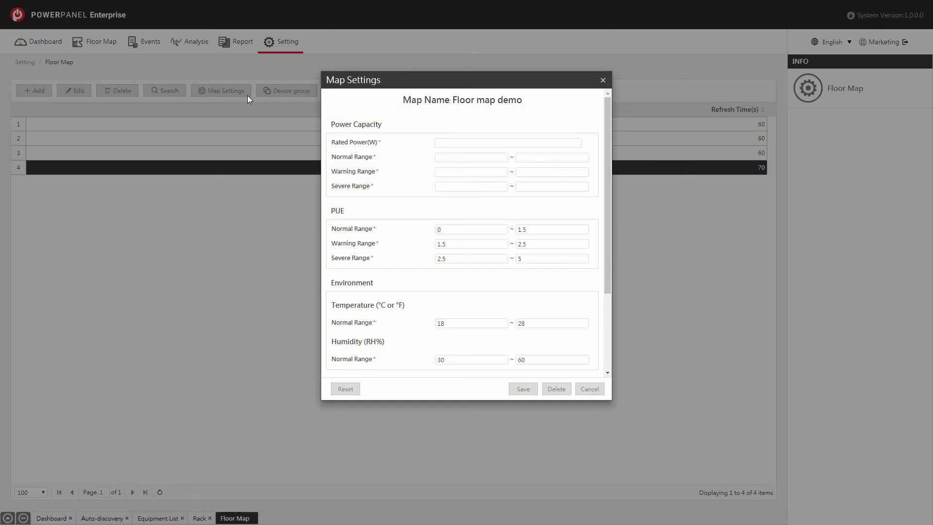
left_click(561, 143)
type("1800013000")
key("Tab")
type("13001500015000")
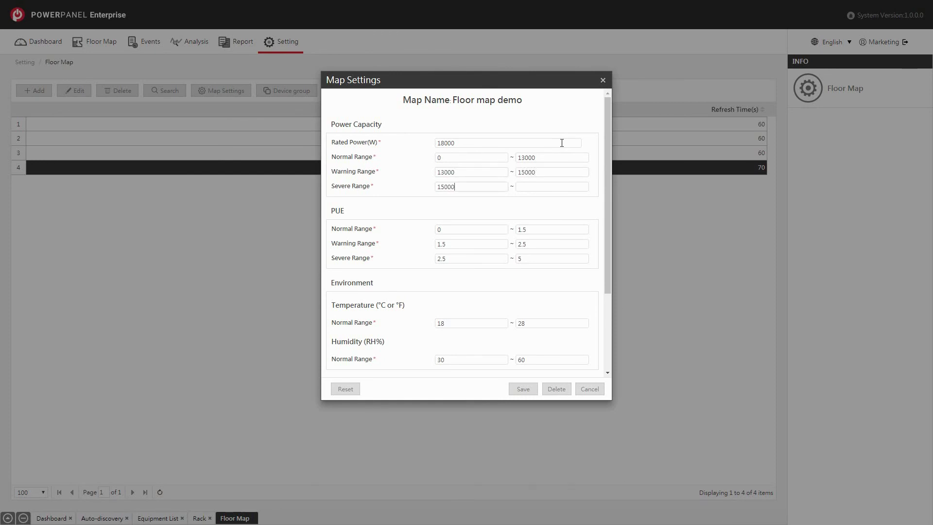
type("18000")
Set the PUE, temperature 18–28 and humidity 30–60 normal ranges.
scroll(603, 259, "down", 2)
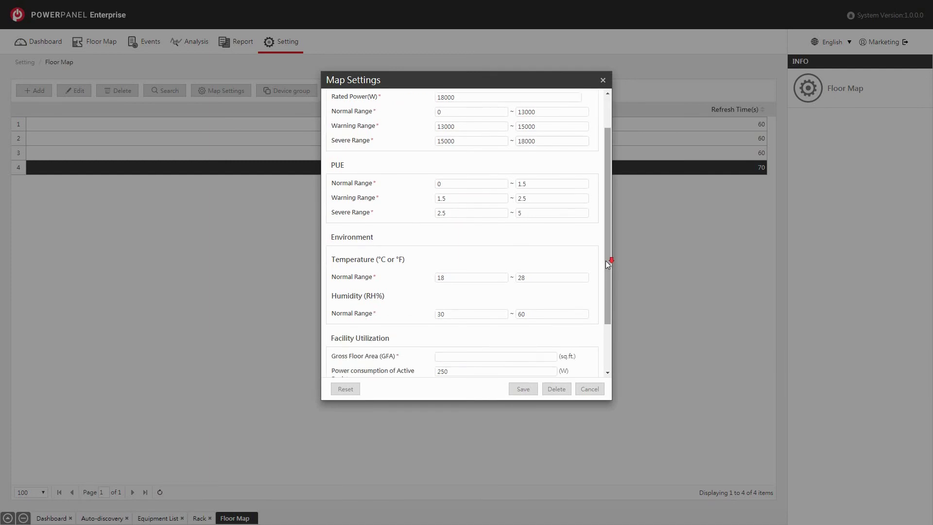
scroll(605, 264, "down", 1)
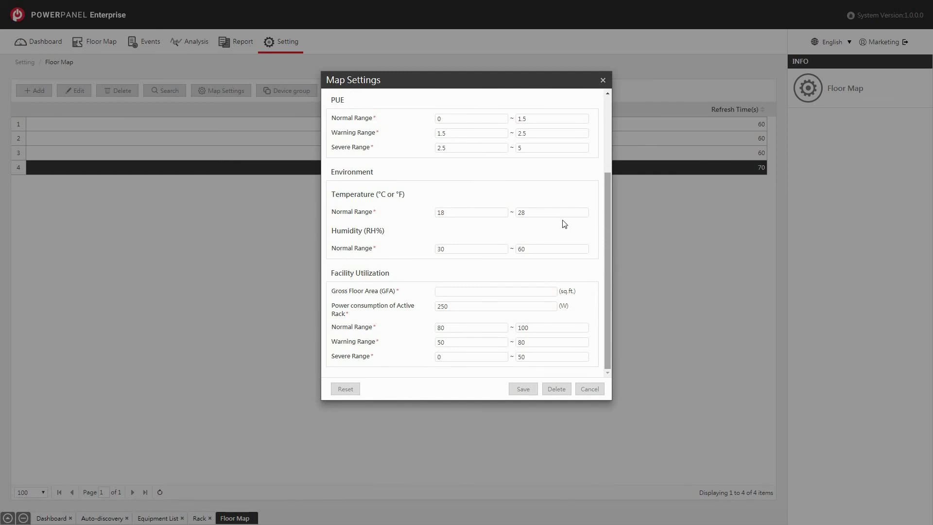
left_click(471, 118)
left_click(460, 212)
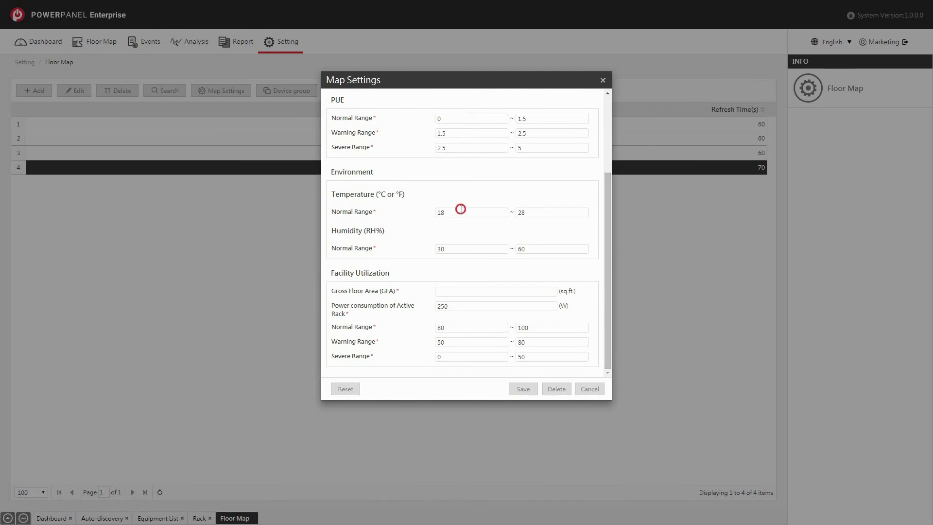
left_click(460, 249)
Set 2500 sq ft floor area, 250 W rack power and facility utilization ranges, then save.
left_click(544, 290)
type("2500")
left_click(508, 307)
left_click(492, 326)
left_click(484, 341)
left_click(480, 356)
left_click(521, 389)
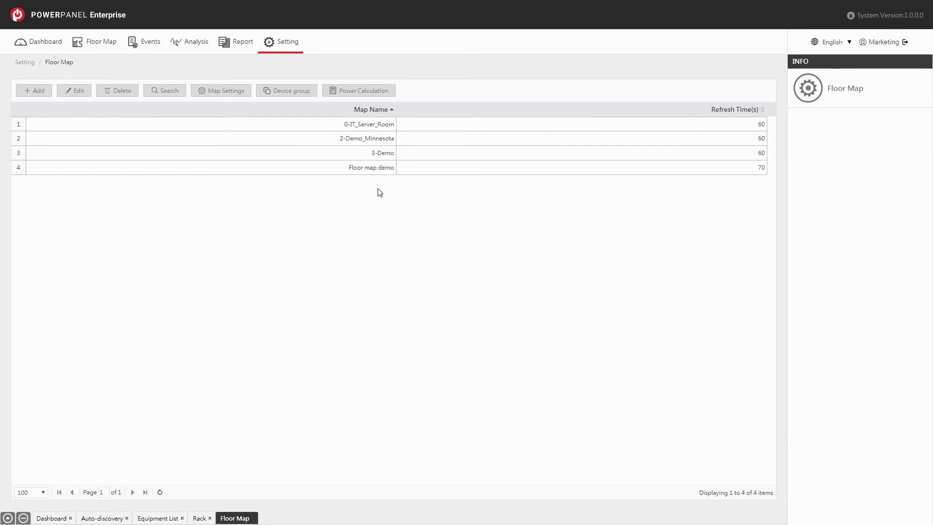
Assign Meter-Total to Meter, A1 to IT, and Meter-Cooling to Cooling in Floor map demo's device groups.
left_click(377, 173)
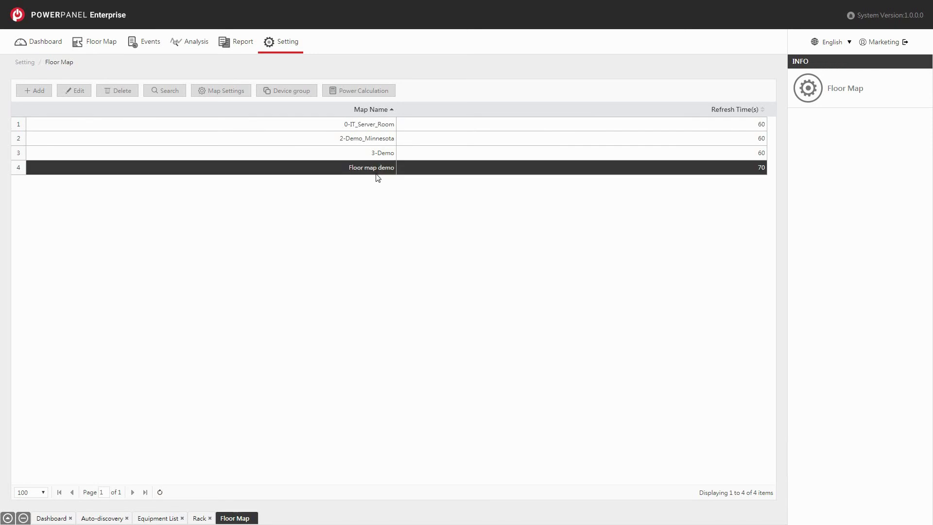
left_click(312, 92)
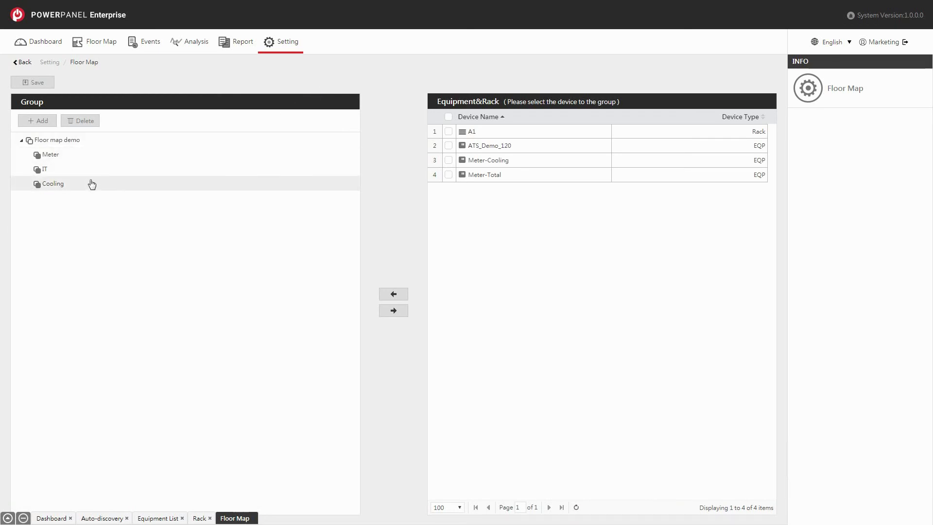
left_click(76, 155)
left_click(446, 174)
left_click(394, 294)
left_click(39, 184)
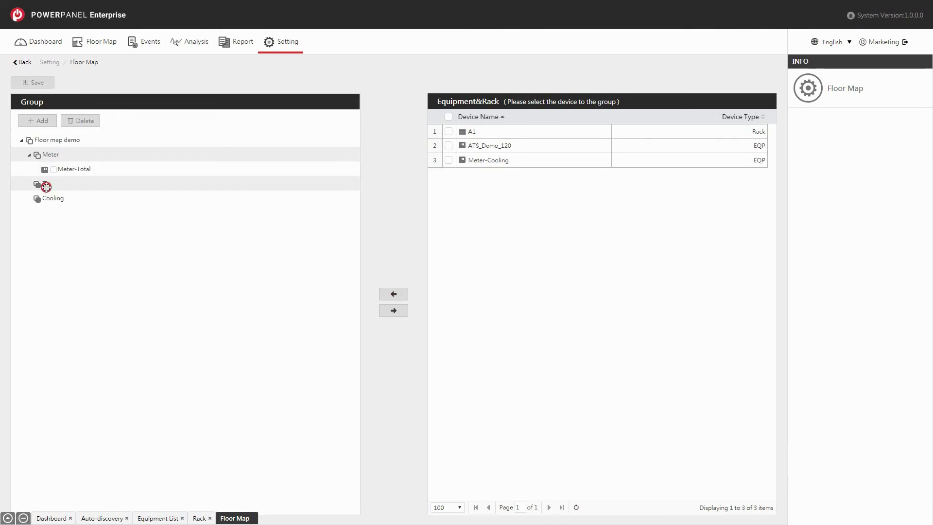
left_click(447, 132)
left_click(393, 294)
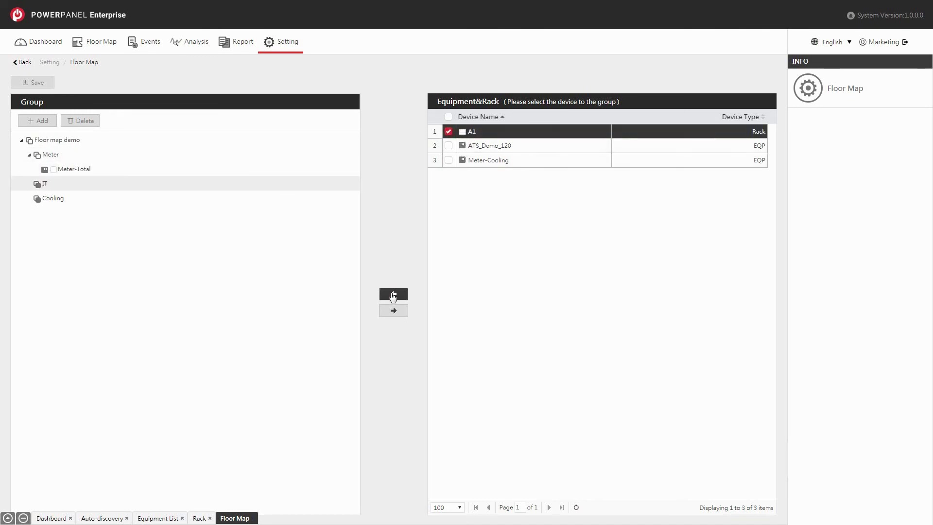
left_click(57, 215)
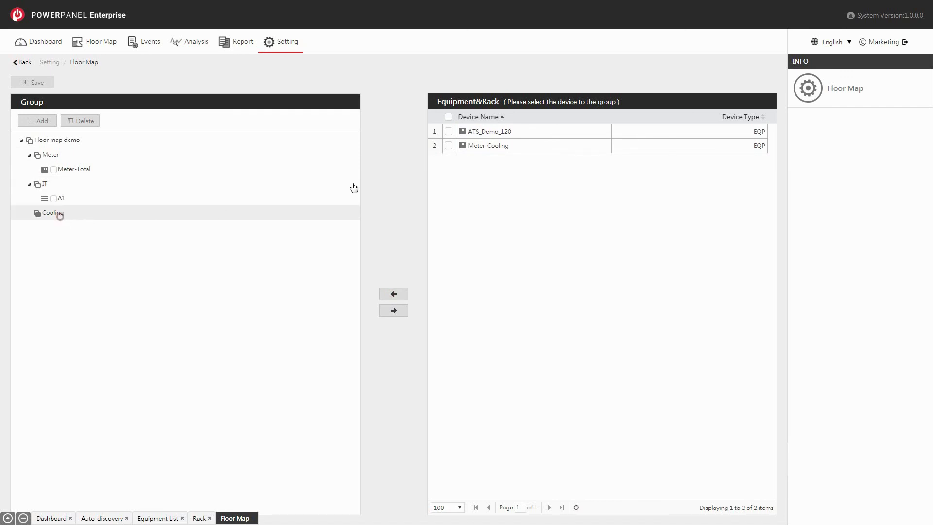
left_click(448, 147)
left_click(402, 296)
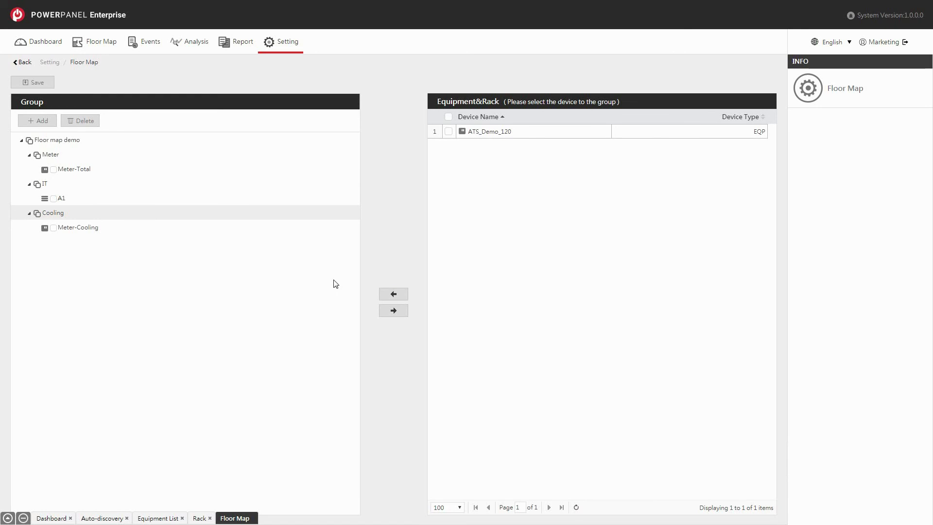
Create an 'Others' group, move ATS_Demo_120 into it, and save the groups.
left_click(83, 142)
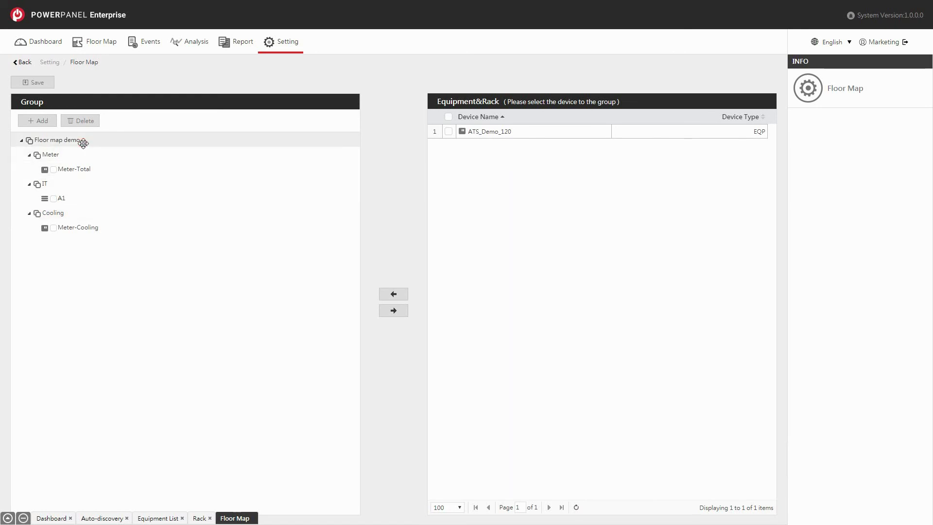
left_click(51, 128)
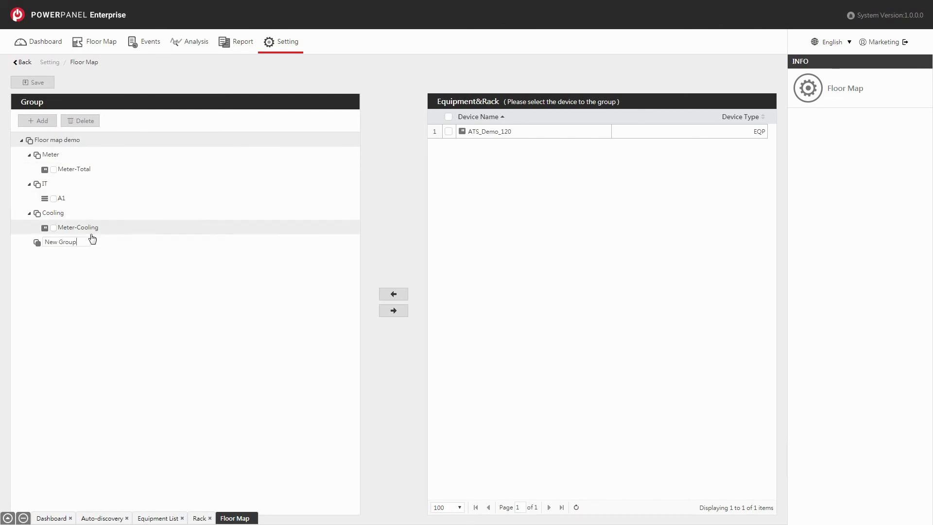
key("BackSpace")
key("BackSpace")
key("BackSpace")
key("BackSpace")
key("BackSpace")
key("BackSpace")
key("BackSpace")
key("BackSpace")
key("BackSpace")
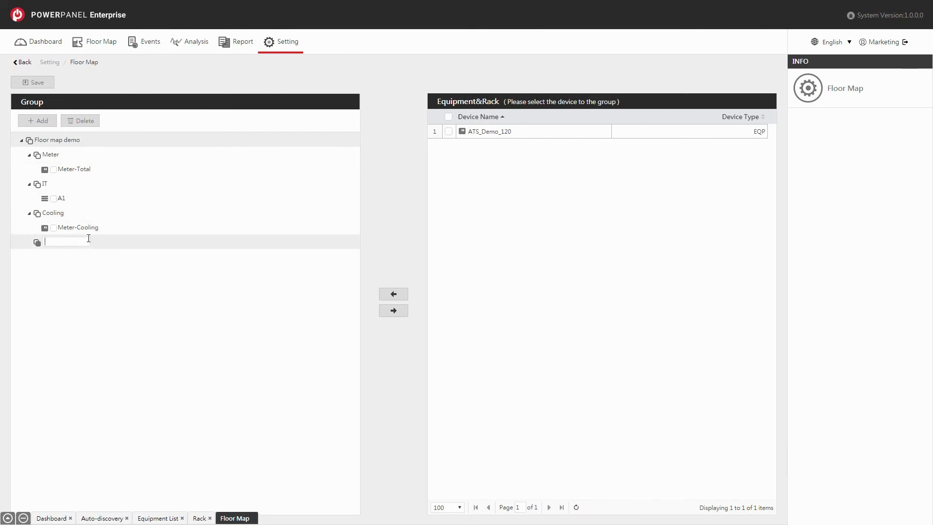
type("Others")
key("Return")
left_click(89, 242)
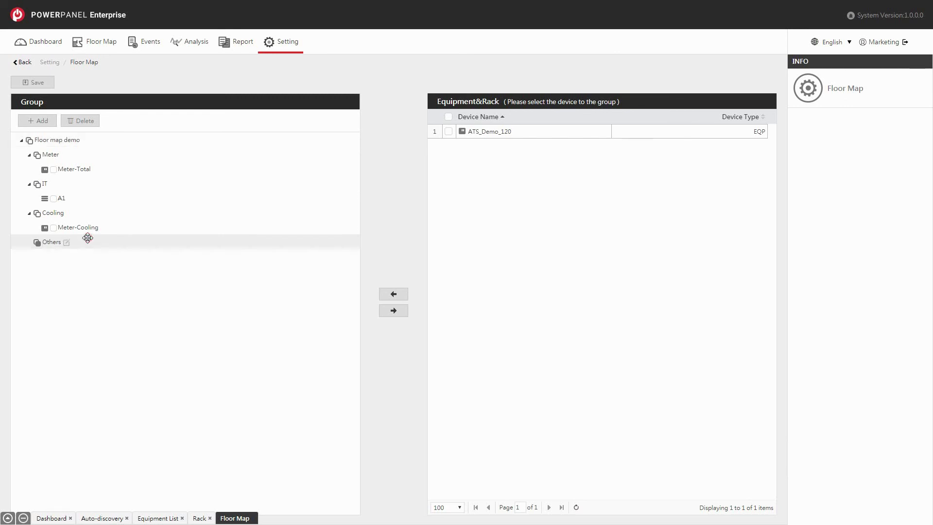
left_click(448, 131)
left_click(394, 295)
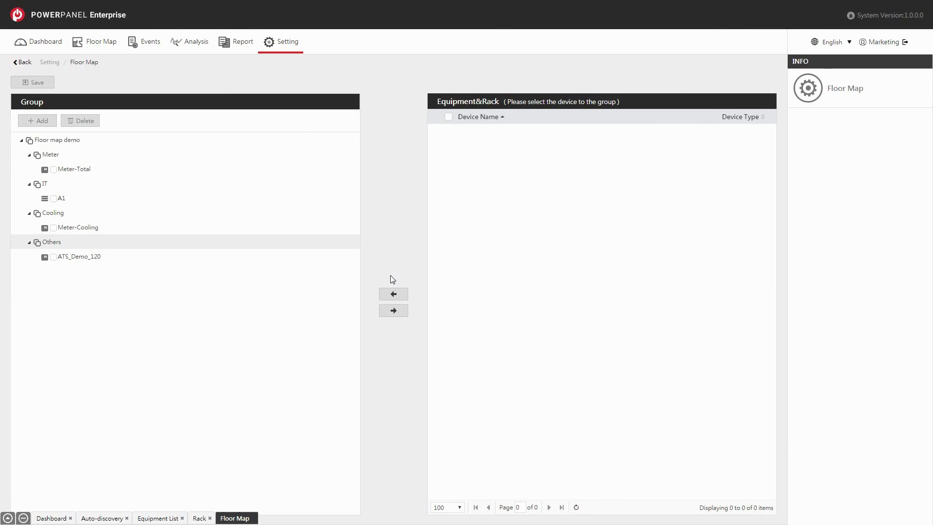
left_click(43, 83)
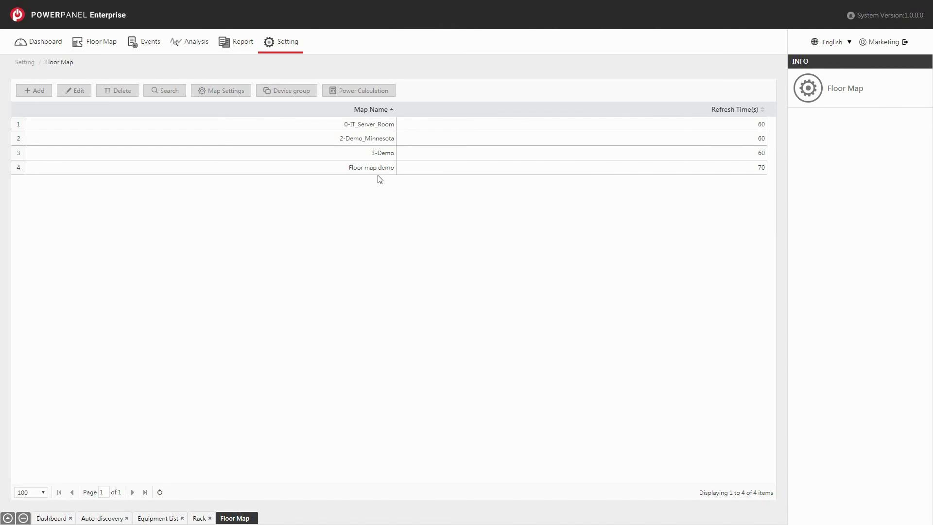
Tick Meter-Total, PDU_A1_B and Meter-Cooling in Floor map demo's power calculation and save.
left_click(378, 172)
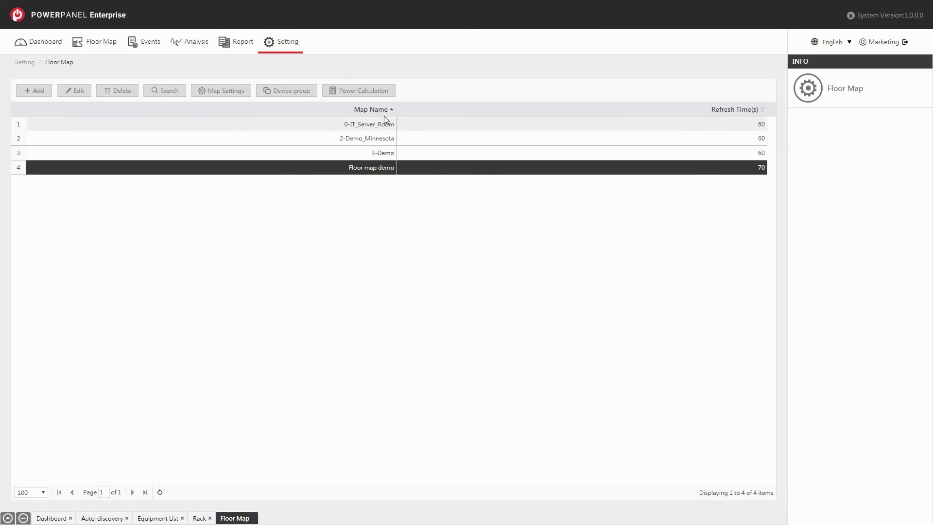
left_click(386, 91)
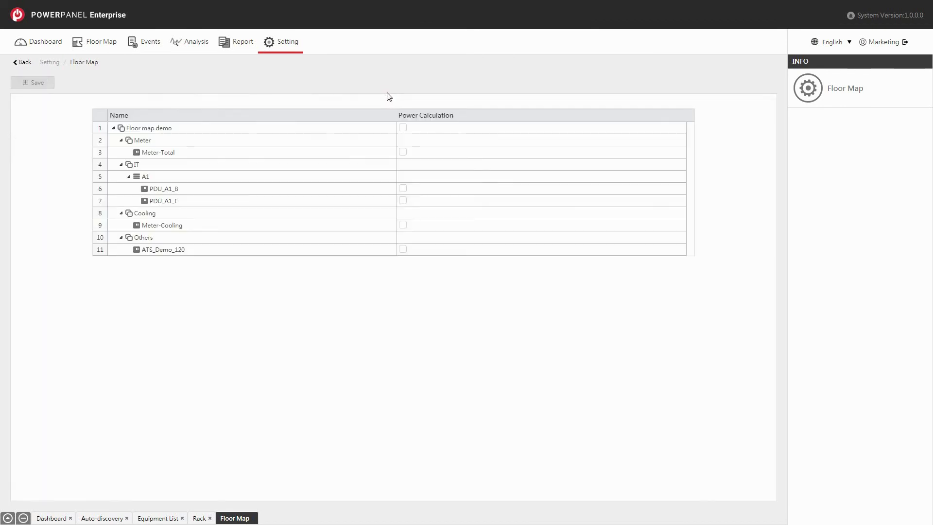
left_click(403, 153)
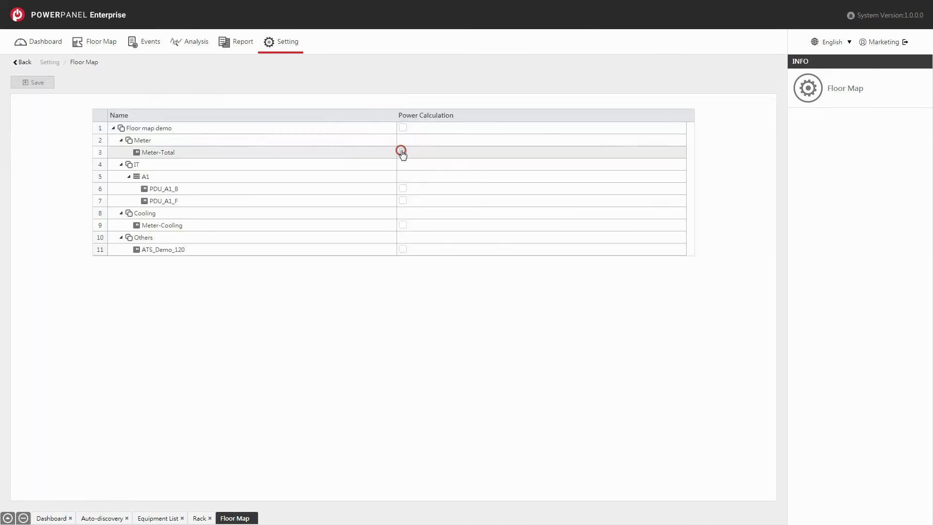
left_click(404, 190)
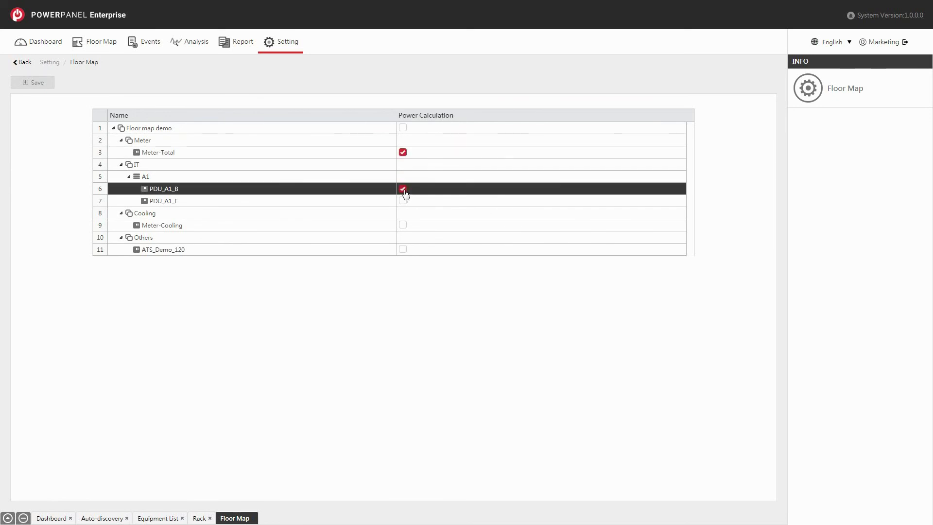
left_click(404, 226)
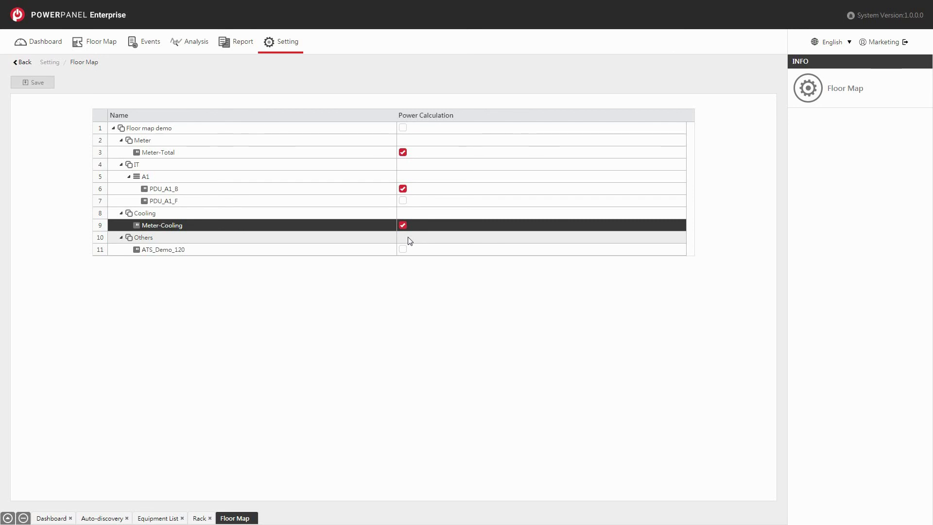
left_click(51, 87)
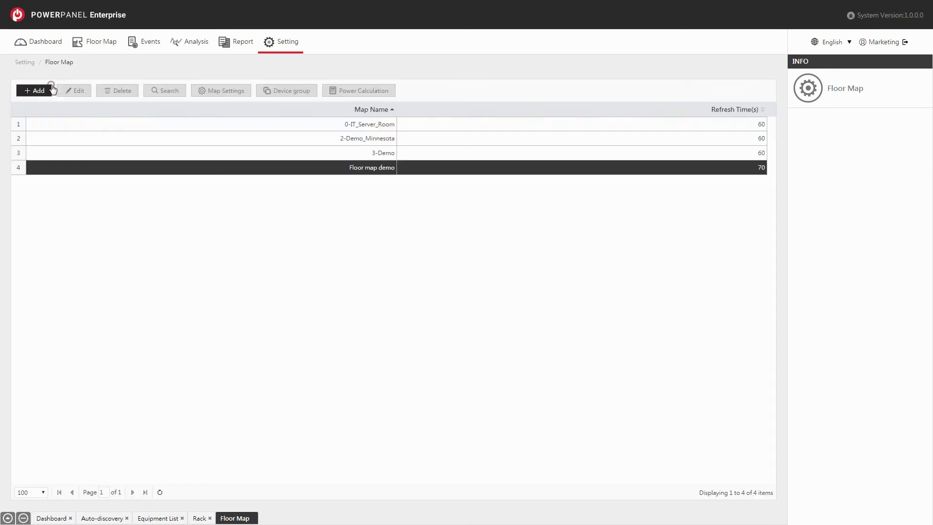